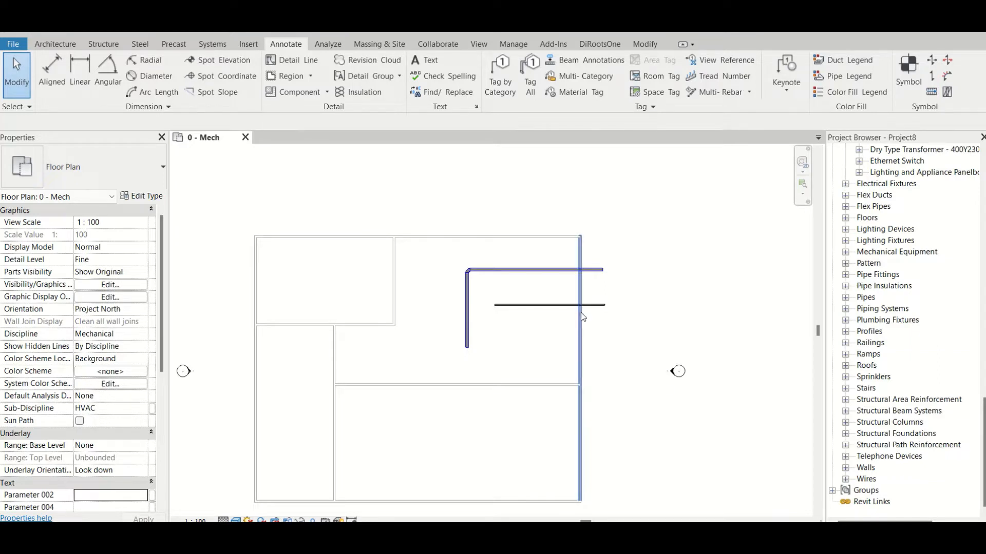
Step: Examine the rectangular duct and the pipe where they cross the building's east wall
scroll(571, 319, up, 4)
scroll(562, 279, down, 4)
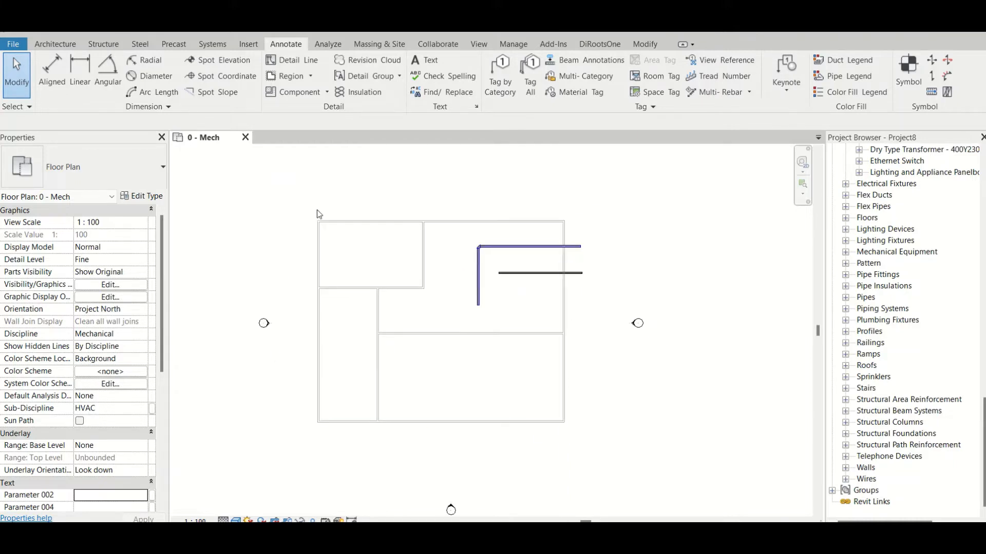
scroll(544, 245, up, 2)
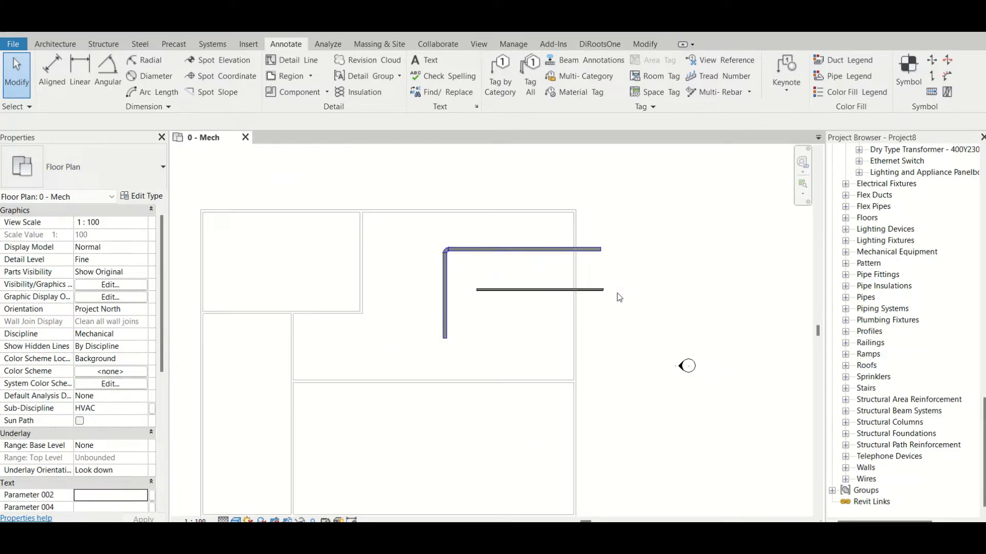
scroll(520, 288, down, 1)
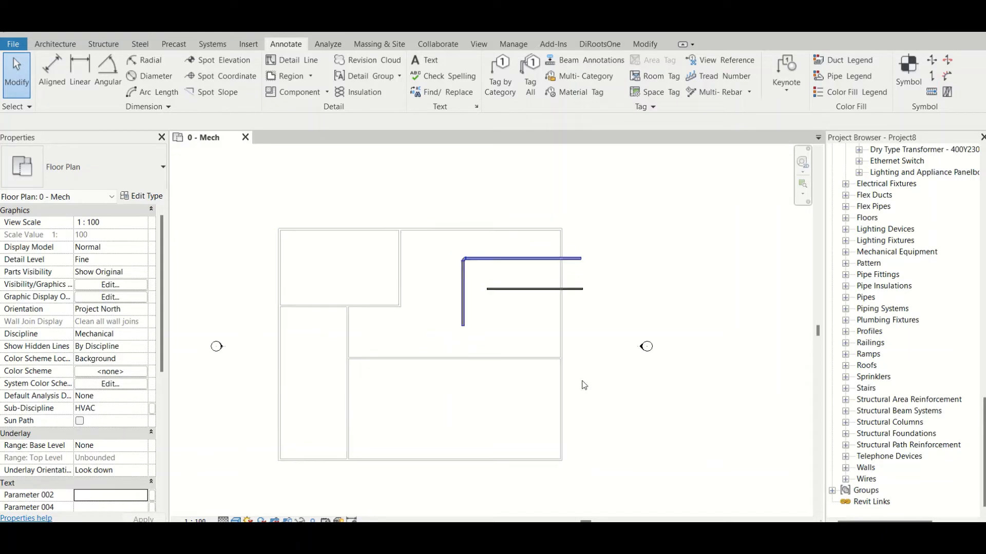
scroll(573, 268, up, 2)
scroll(573, 268, up, 2)
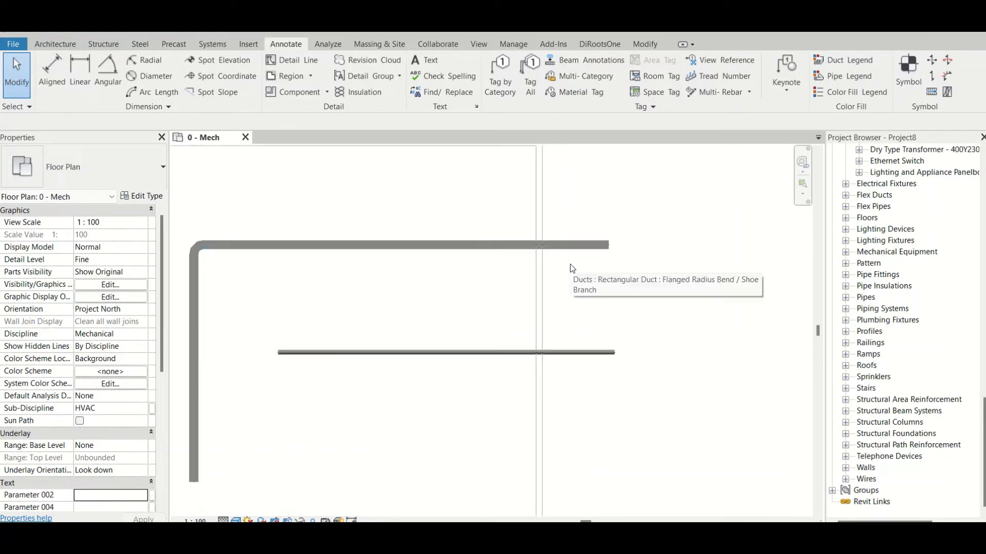
click(560, 249)
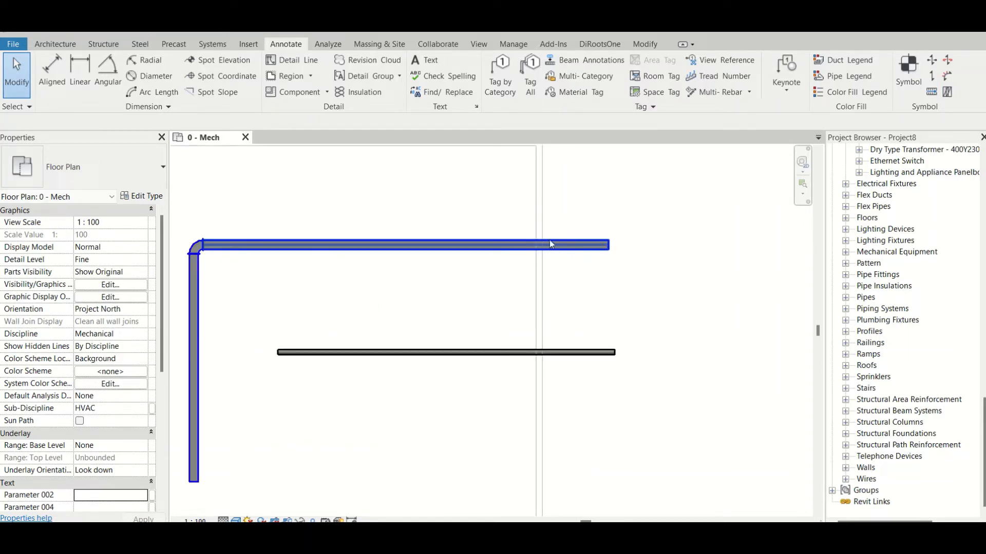
click(537, 202)
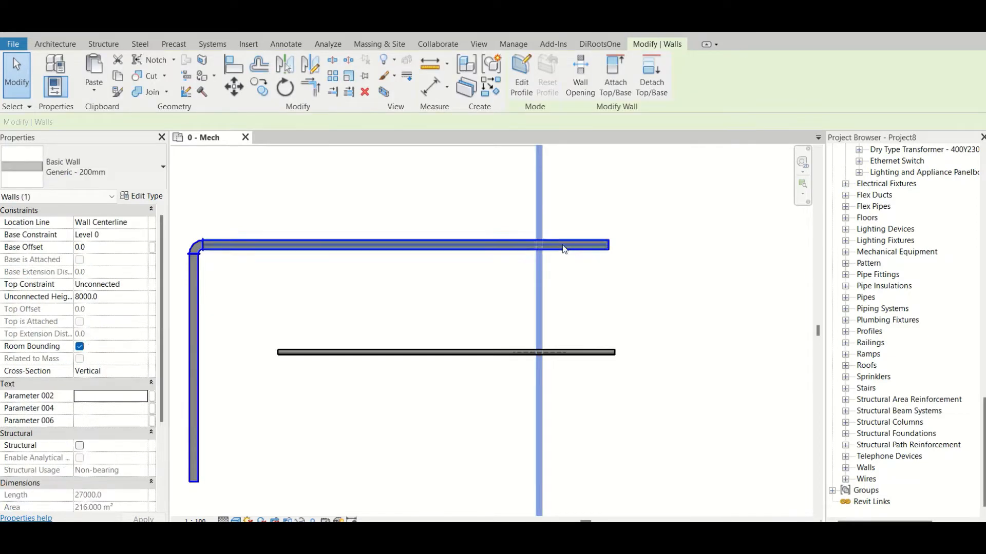
click(638, 298)
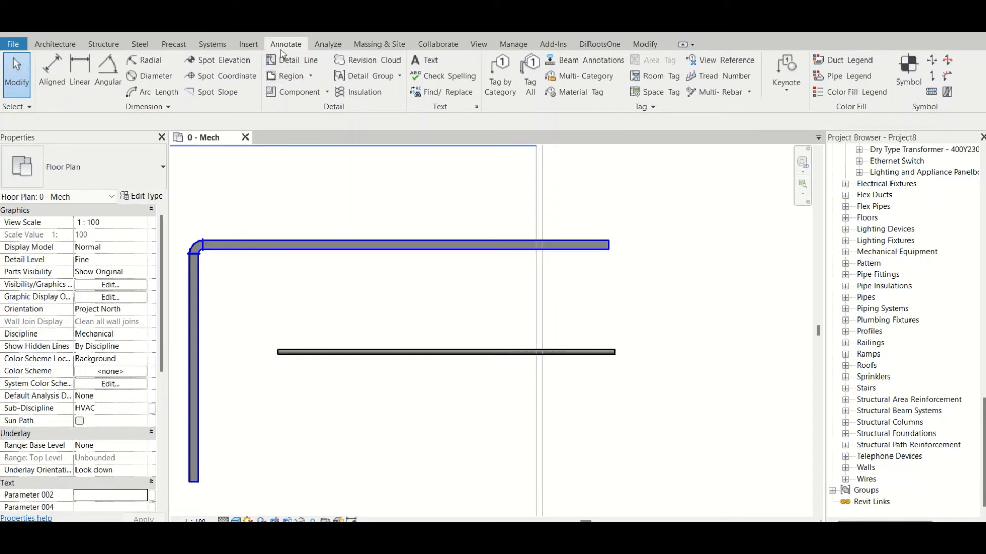
Step: Start a masking region and sketch a rectangular boundary about 2700 by 5900 mm over the duct and pipe ends outside the east wall
click(310, 76)
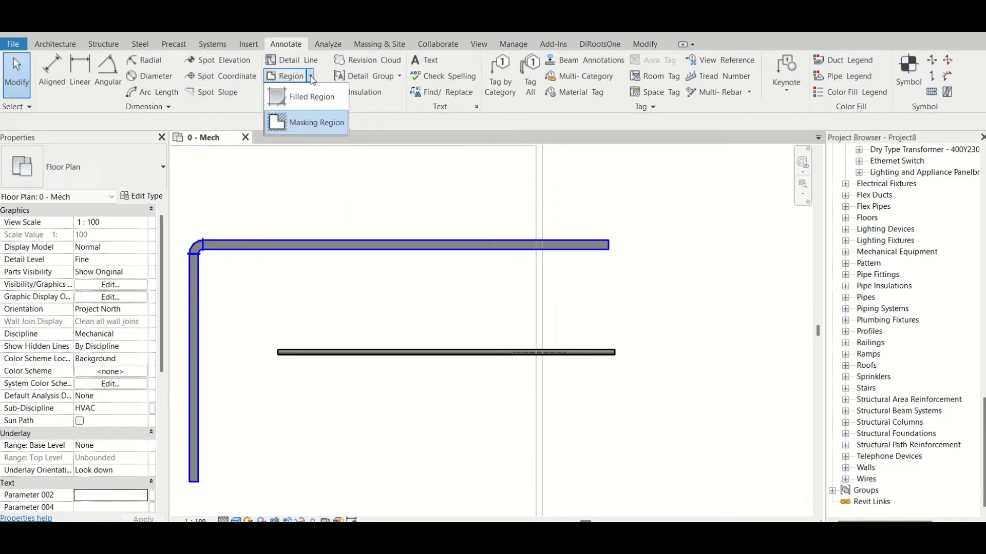
click(326, 125)
click(558, 63)
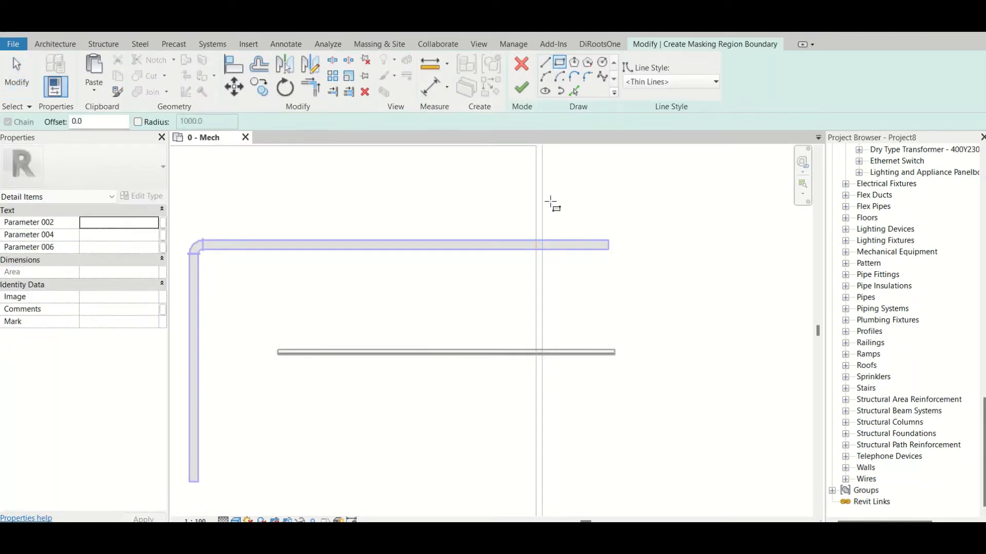
click(551, 202)
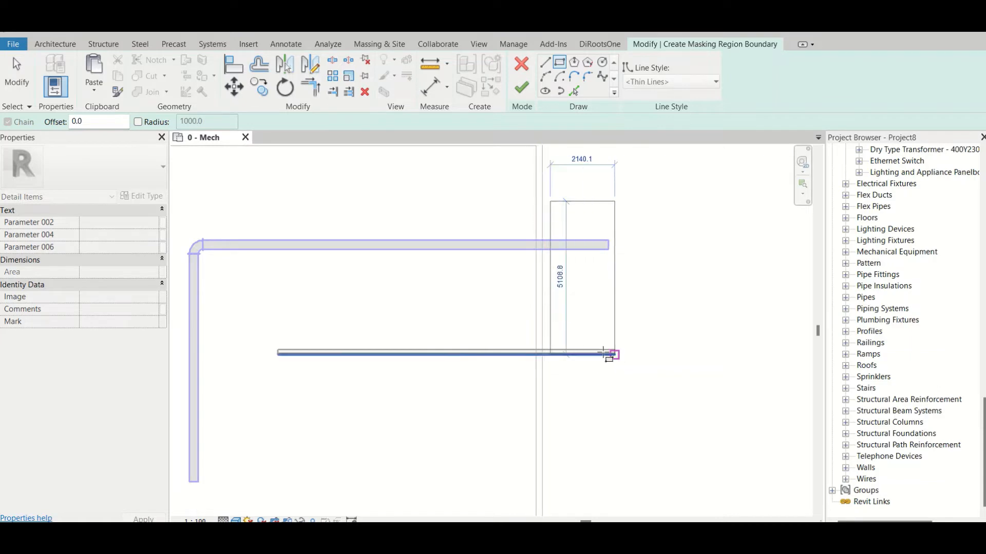
click(632, 380)
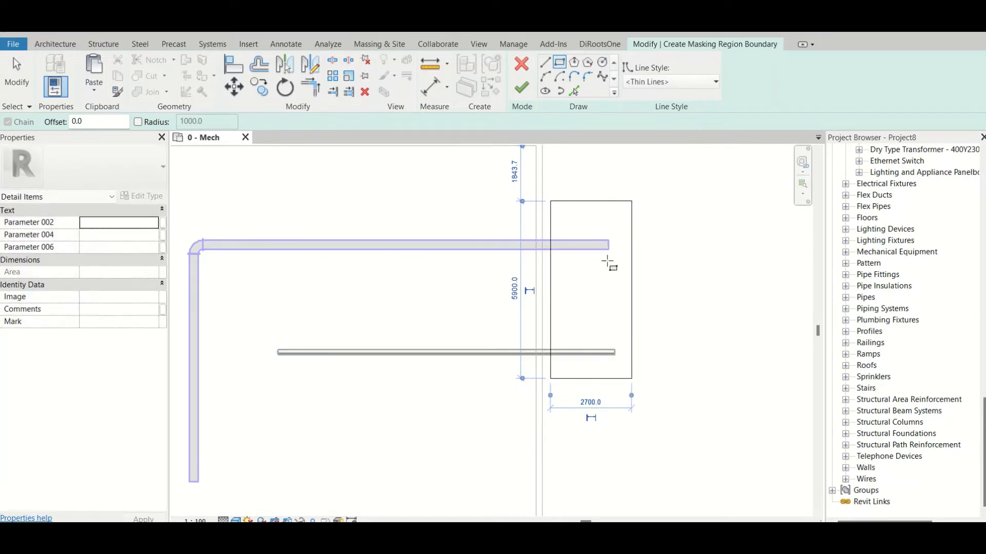
key(Escape)
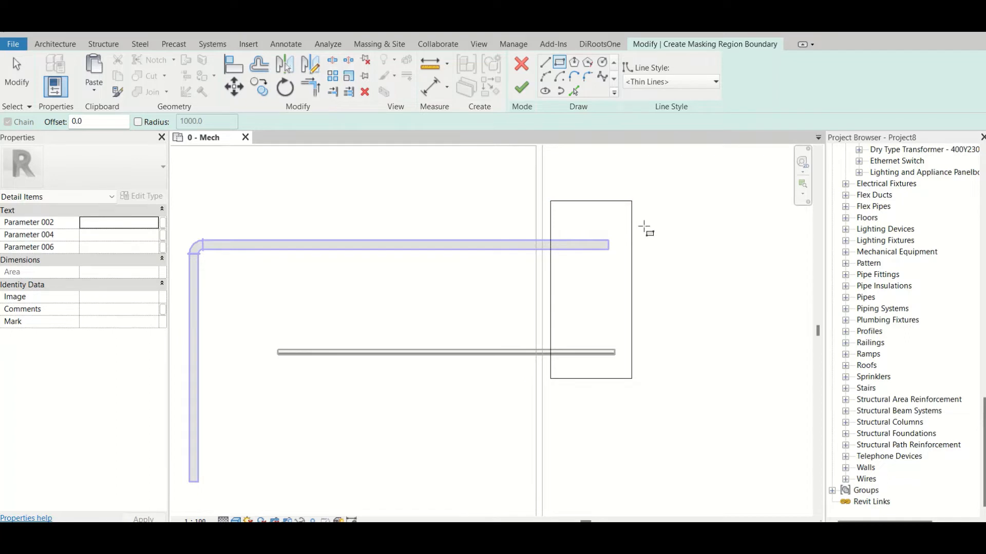
key(Escape)
Step: Set all four boundary lines to the <Invisible lines> style and finish the masking region
key(Tab)
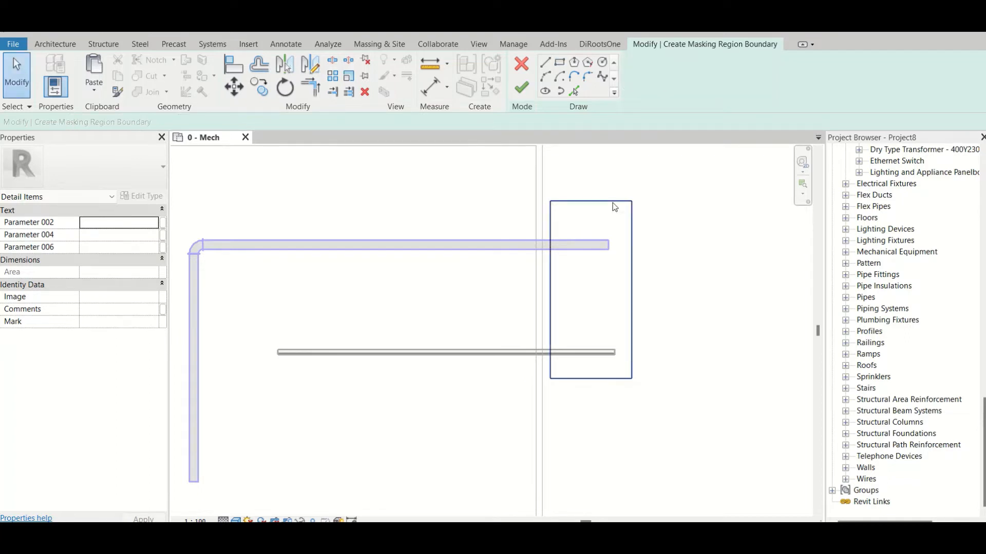
click(615, 203)
click(645, 88)
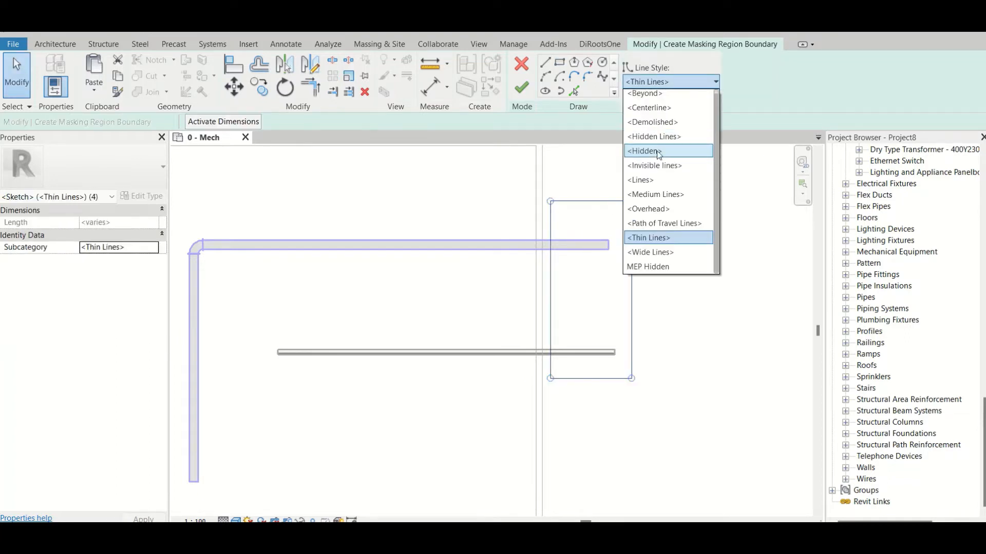
click(659, 163)
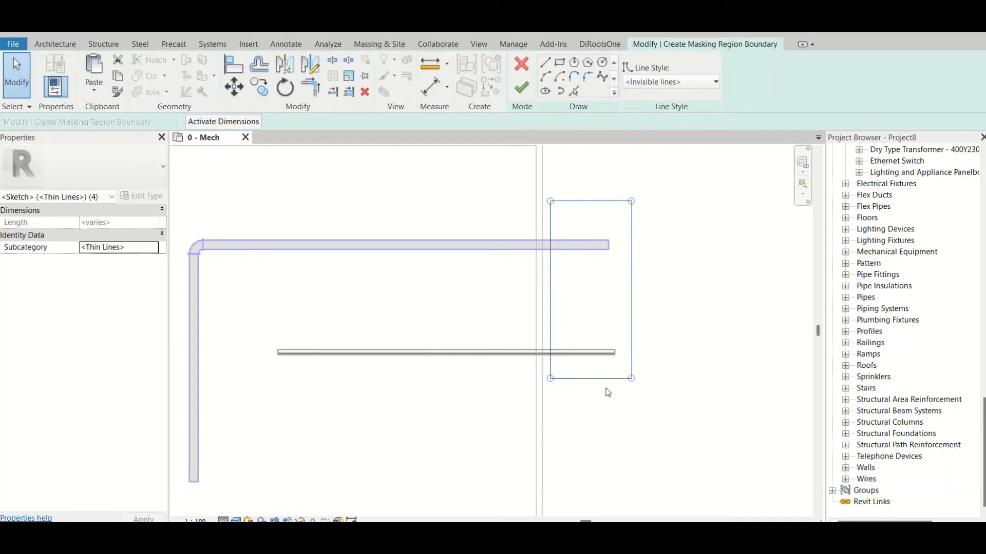
click(518, 85)
click(695, 433)
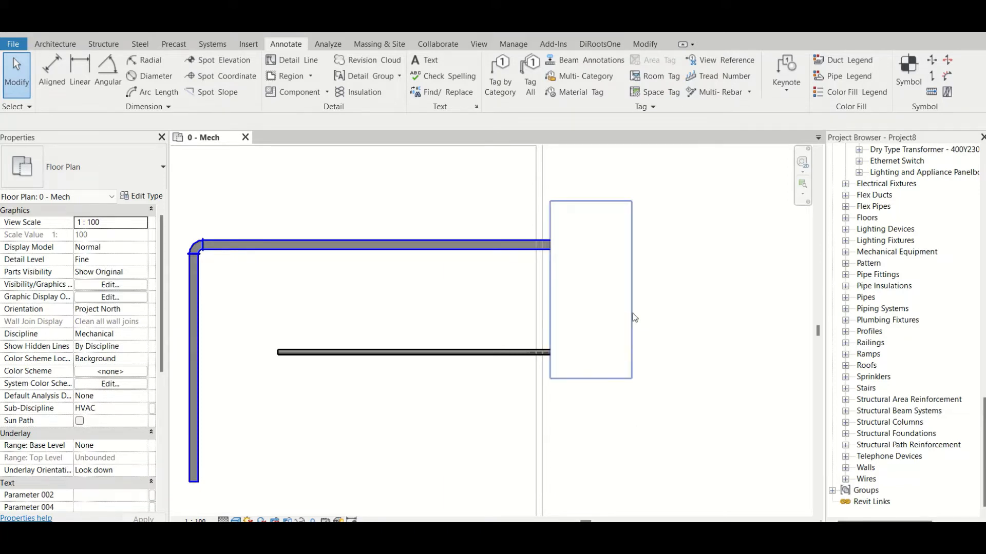
Step: Inspect the masking region and the partly covered duct by selecting each of them
click(632, 313)
click(234, 86)
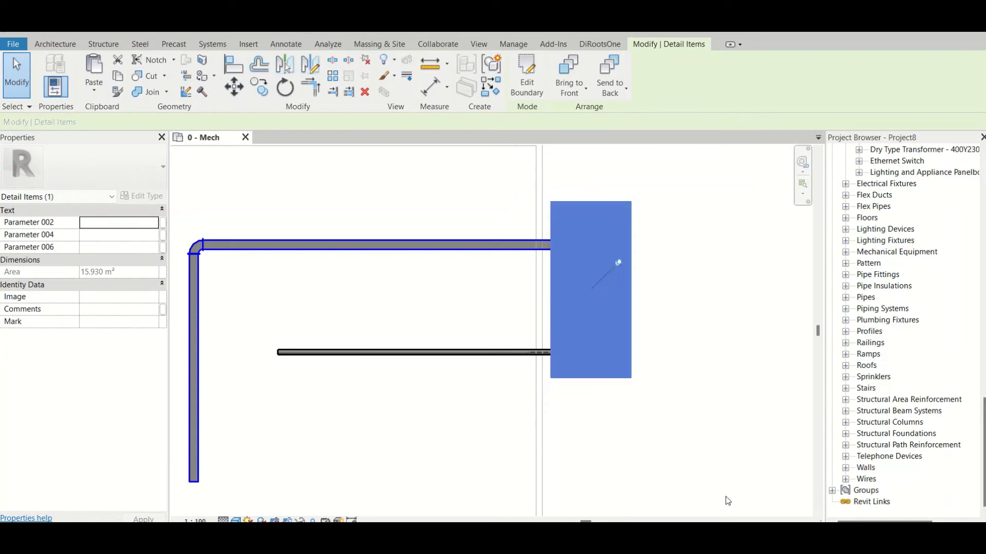
click(592, 290)
click(751, 410)
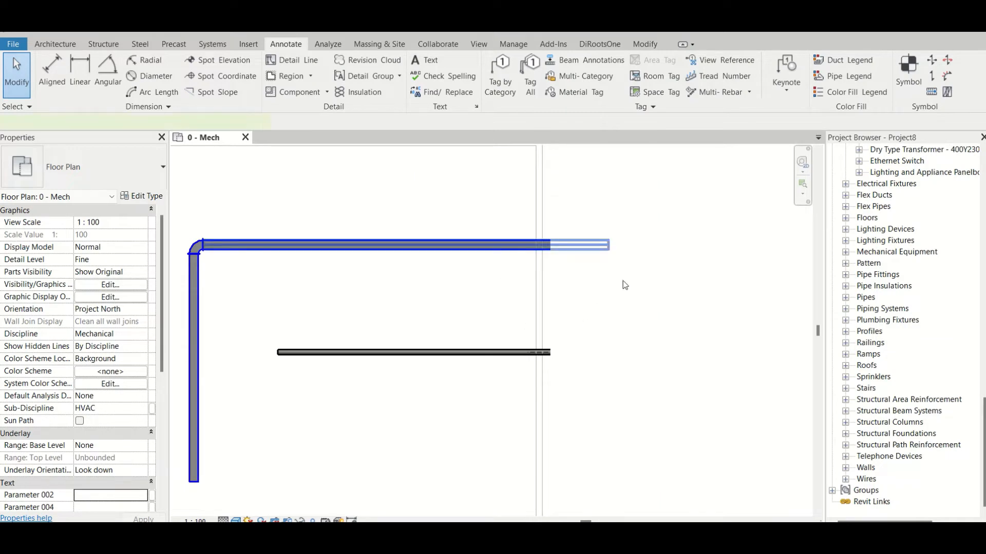
click(406, 255)
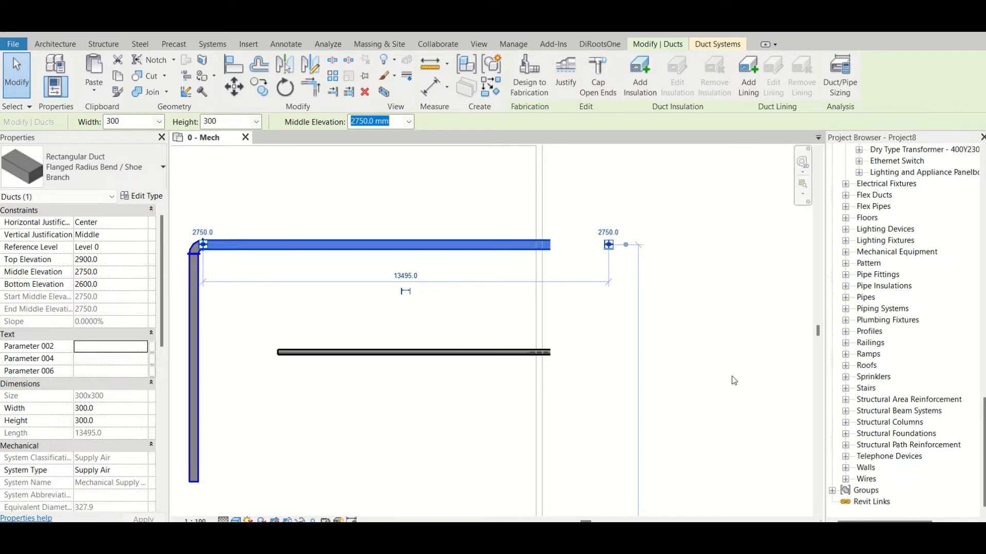
key(Escape)
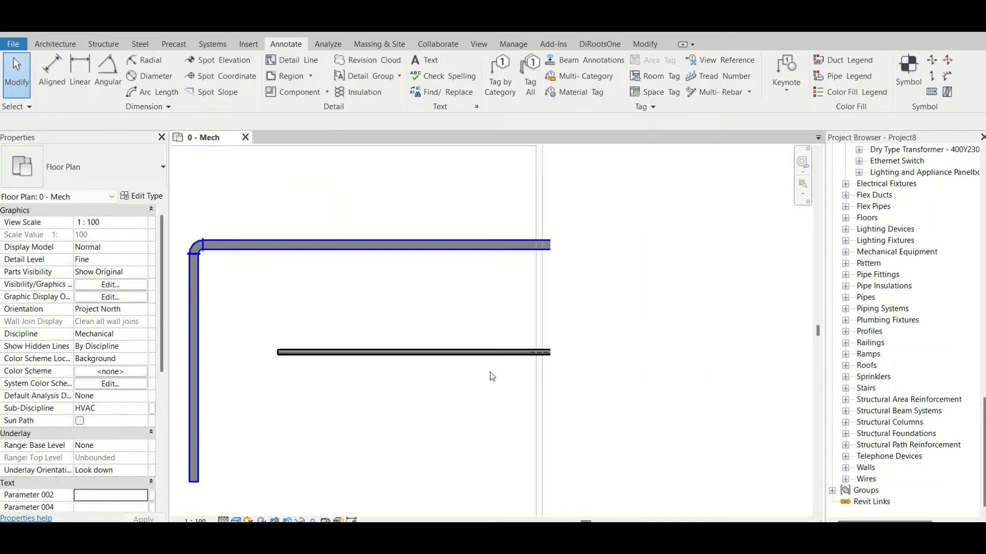
Step: Widen the masking region eastward, and westward until its west edge lies about 6500 mm inside the east wall
click(548, 293)
scroll(550, 287, up, 2)
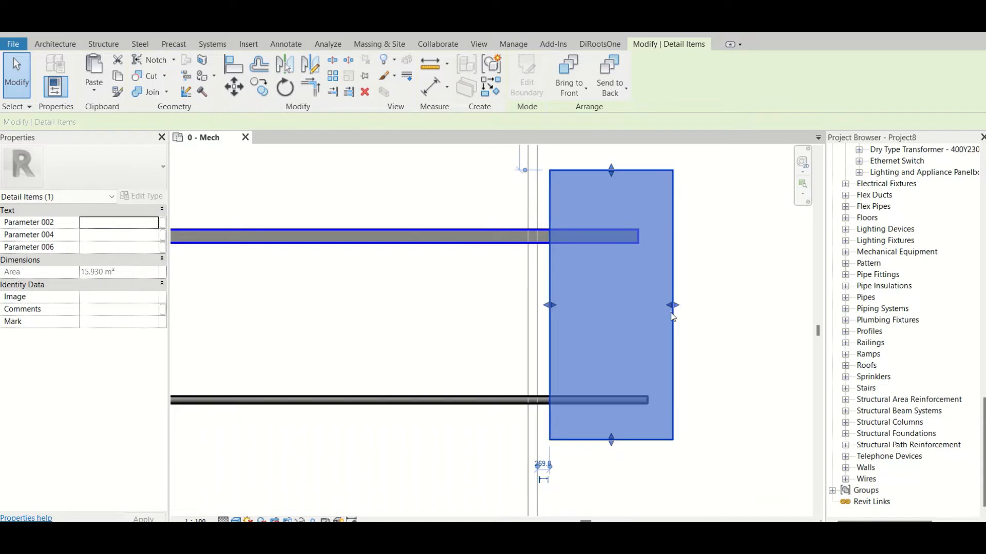
drag(675, 305, 715, 305)
drag(551, 304, 240, 333)
scroll(391, 332, down, 4)
key(Escape)
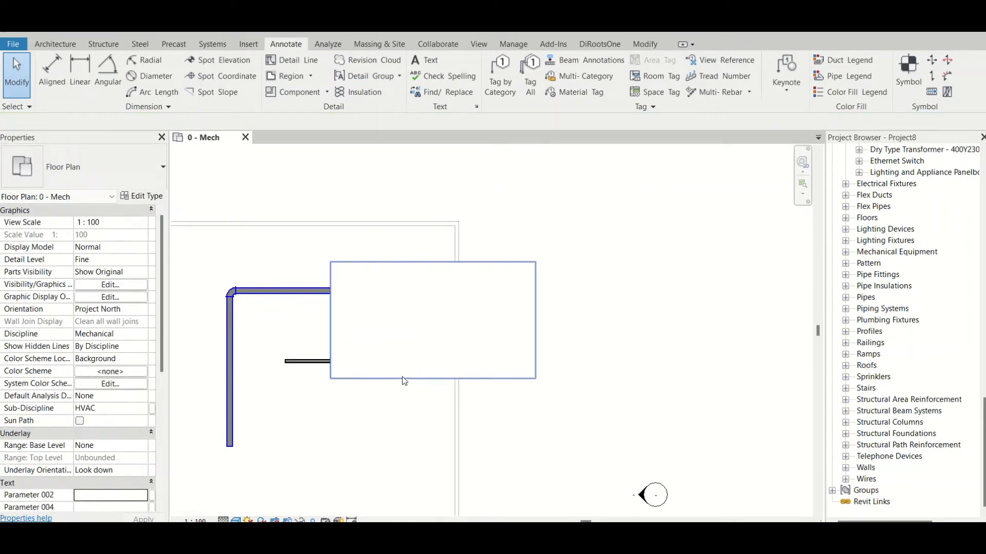
Step: Pull the masking region's east edge back inside the east wall and extend its north edge about 1300 mm past the north wall
click(402, 378)
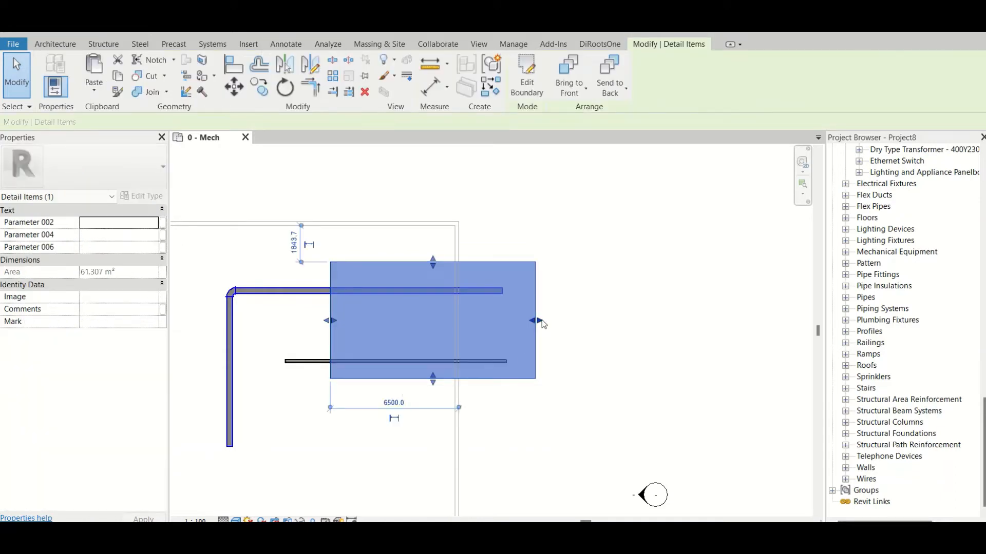
drag(542, 322, 425, 324)
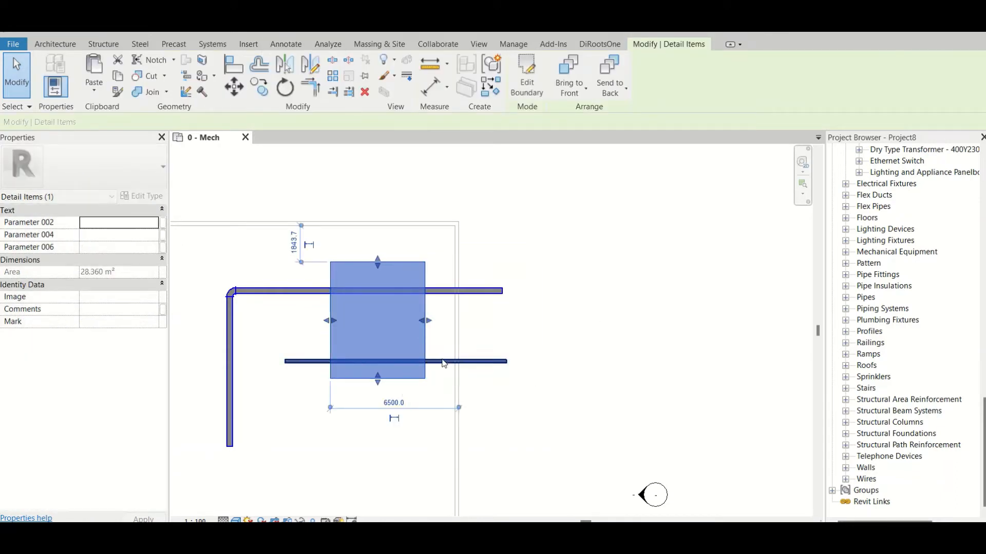
scroll(567, 337, down, 1)
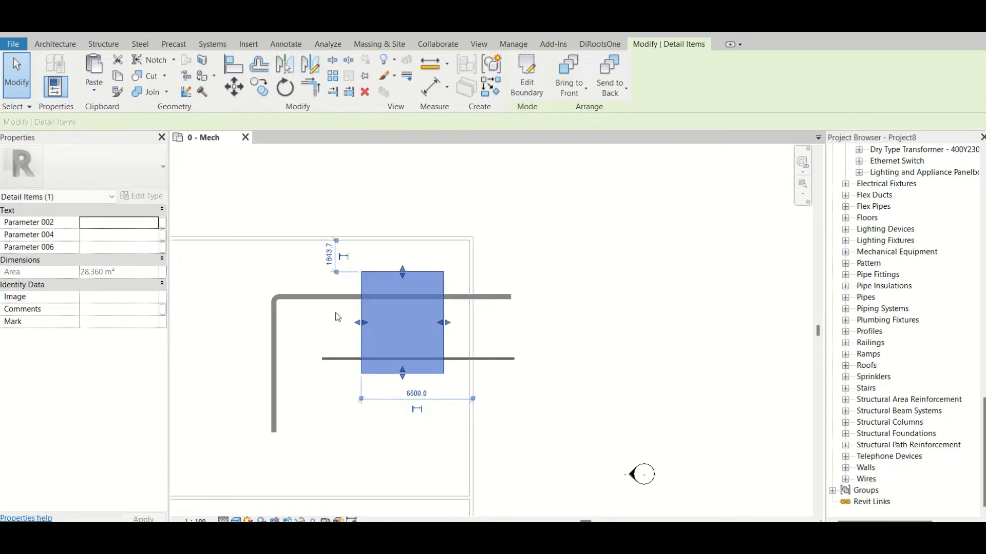
drag(403, 273, 400, 218)
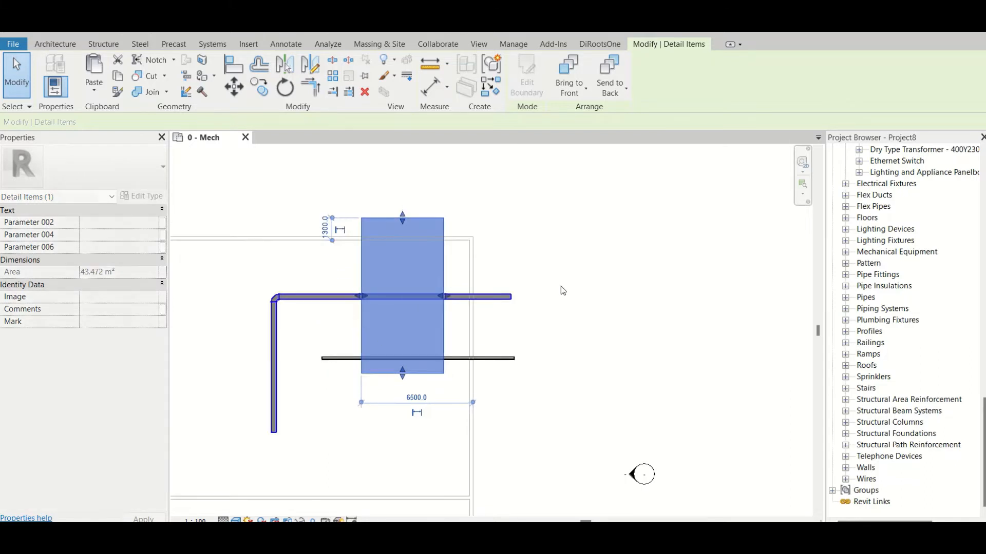
key(Escape)
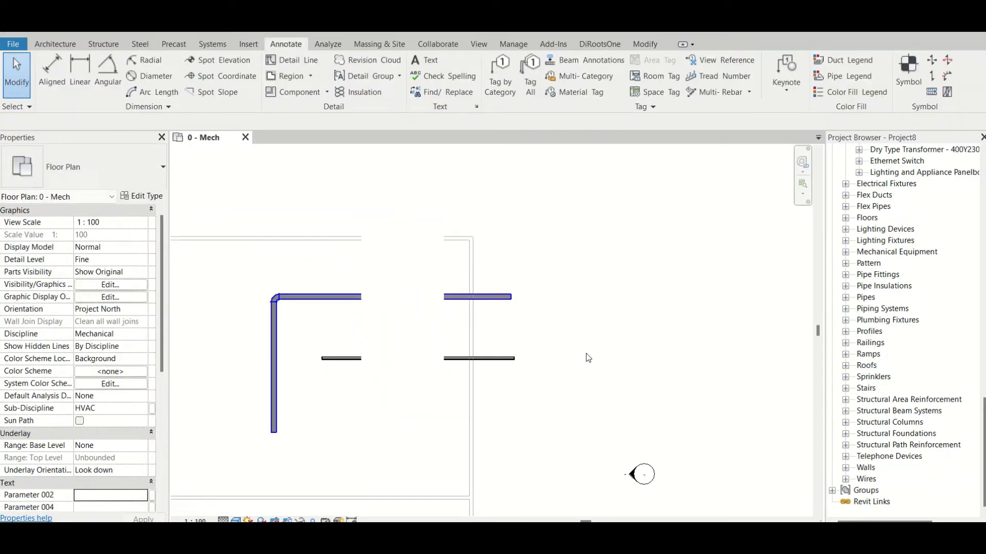
Step: Start a filled region and sketch a rectangular boundary about 3800 by 5900 mm over the duct and pipe ends outside the east wall
scroll(592, 364, down, 1)
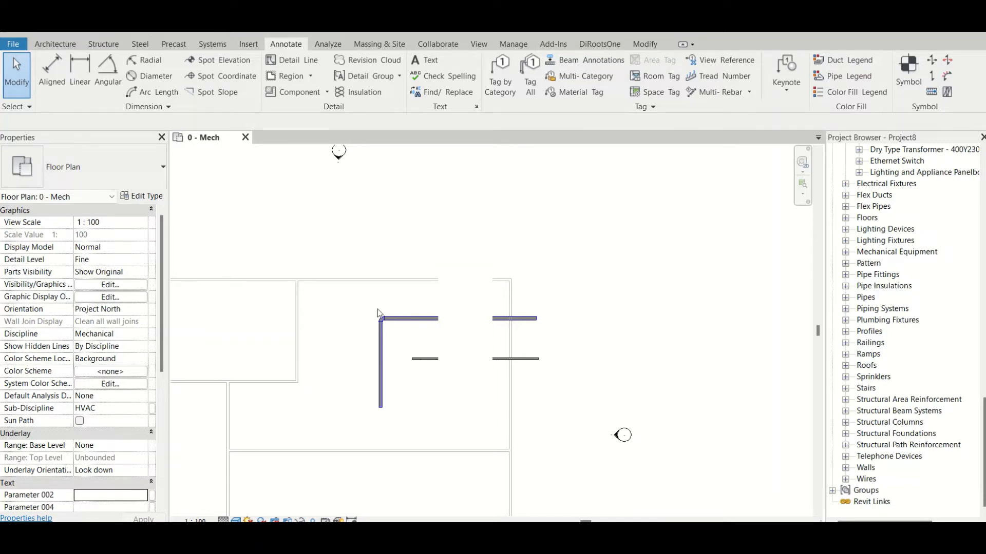
click(310, 76)
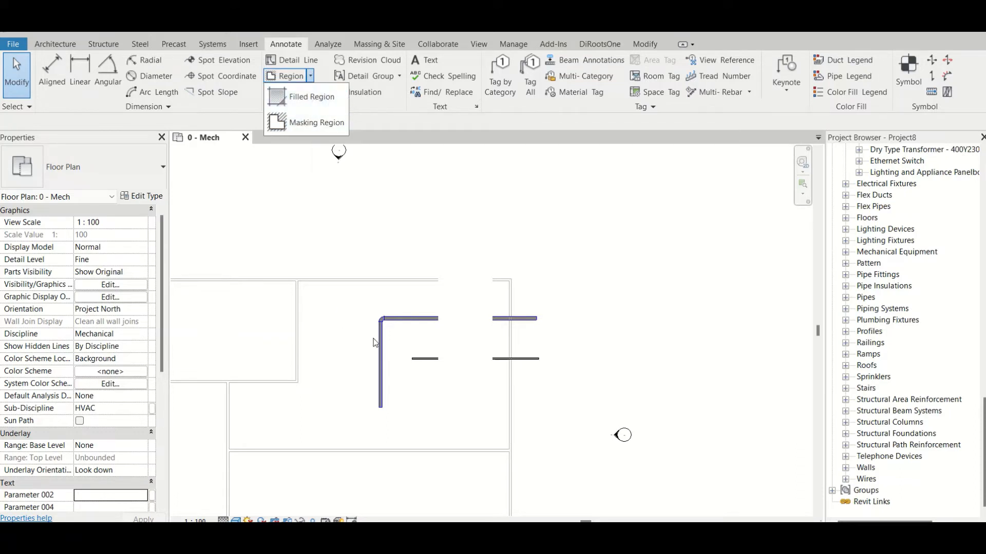
click(310, 98)
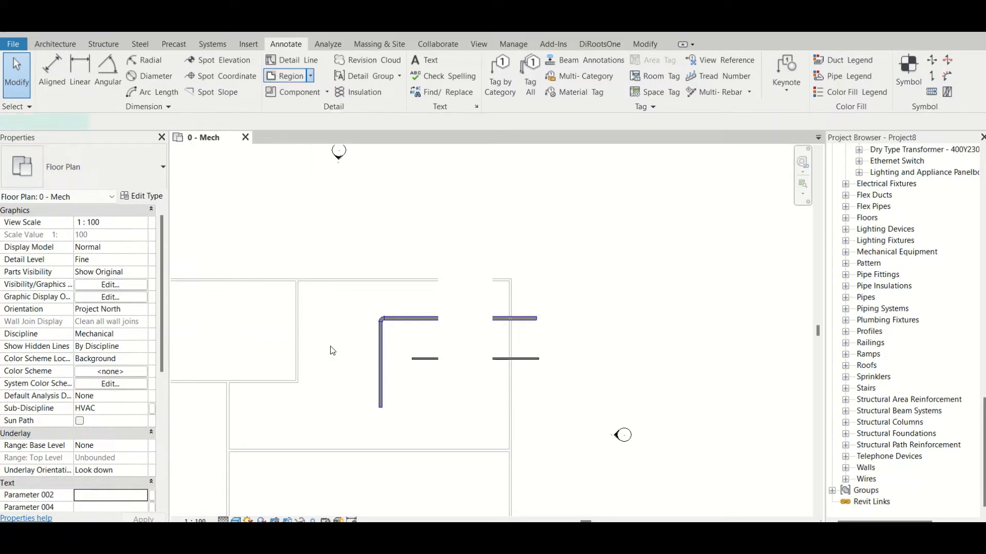
click(380, 320)
scroll(524, 320, up, 4)
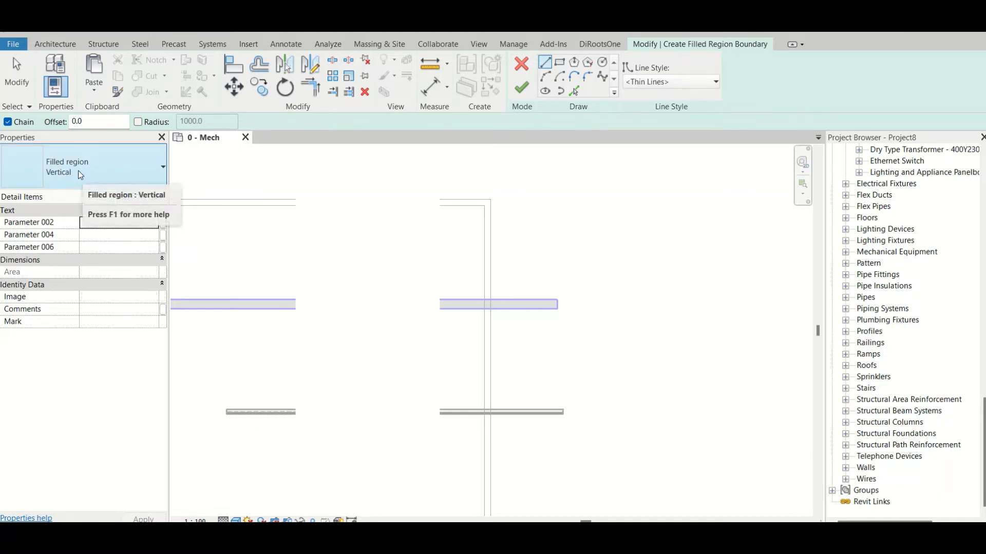
click(562, 63)
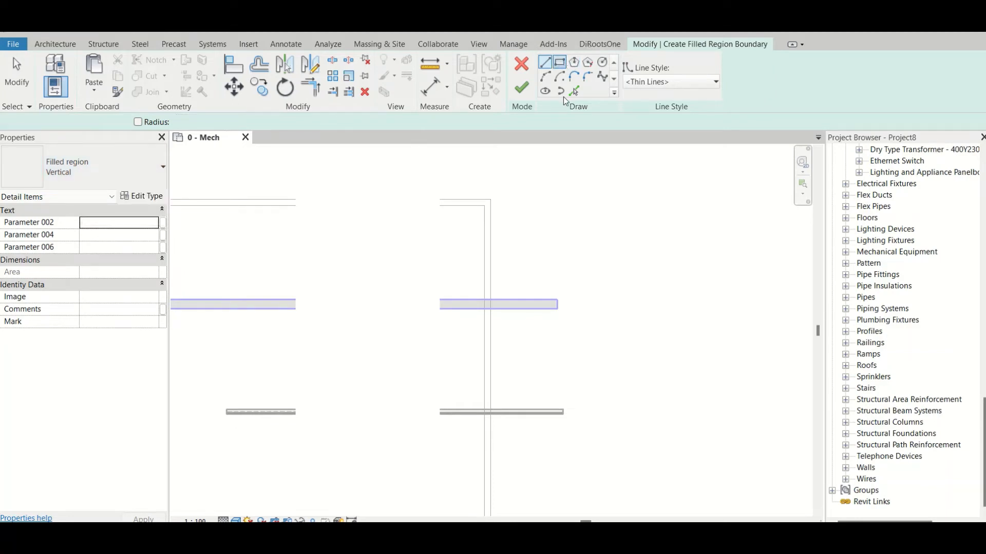
click(498, 270)
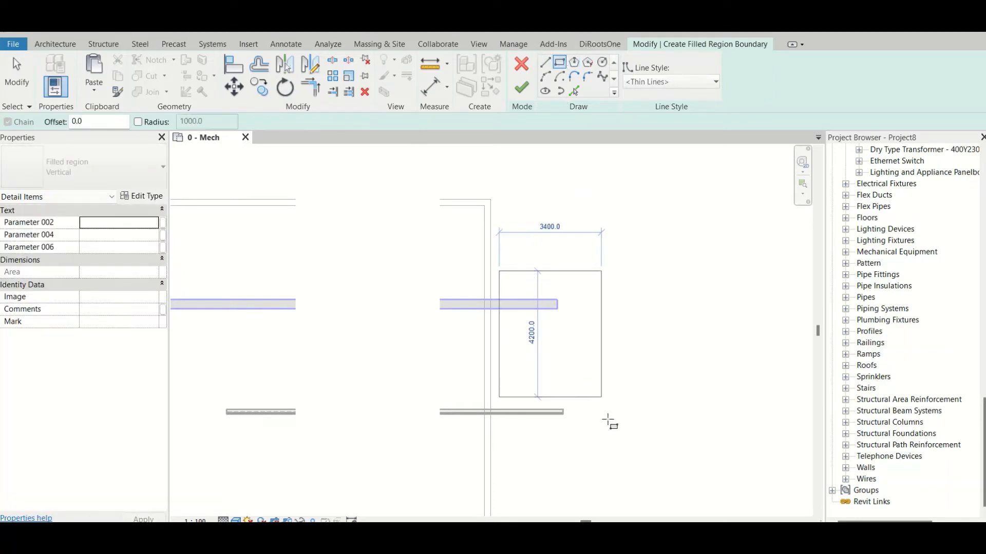
click(613, 448)
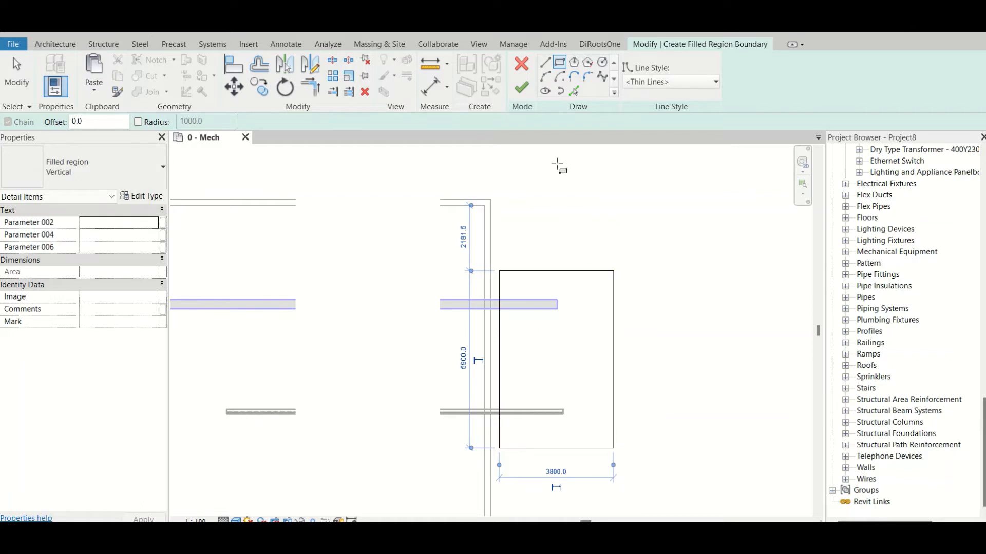
Step: Keep the Thin Lines style for the rectangular boundary and finish the Vertical filled region
click(666, 85)
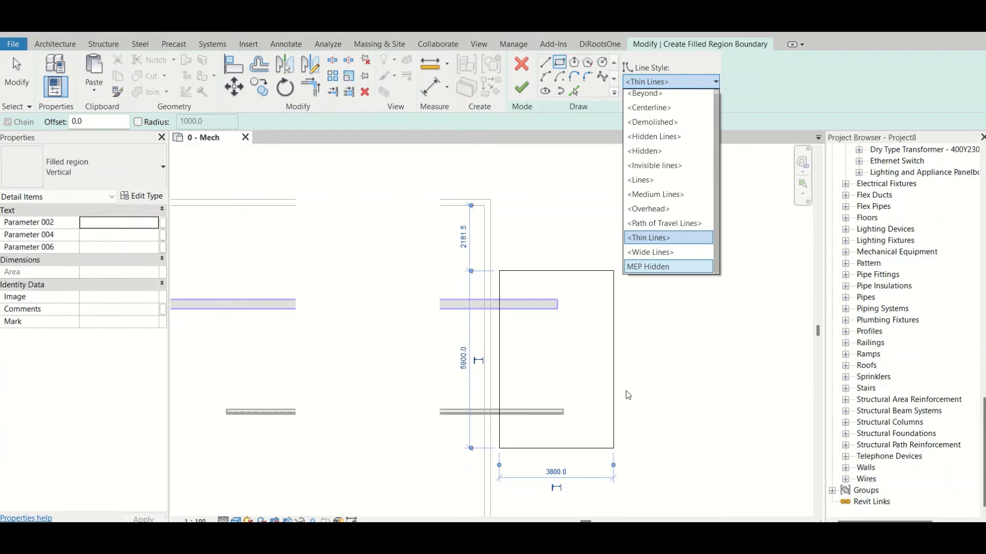
click(659, 238)
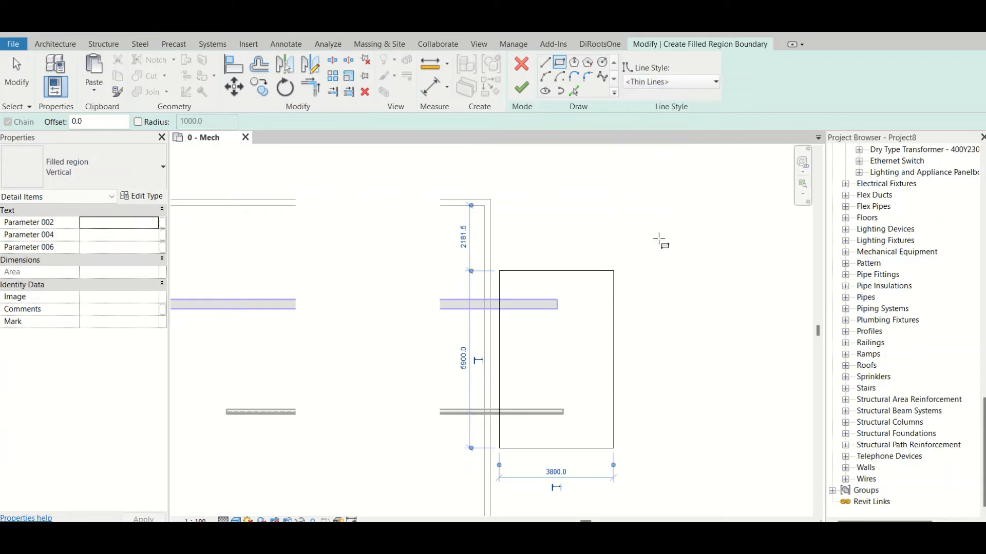
click(678, 82)
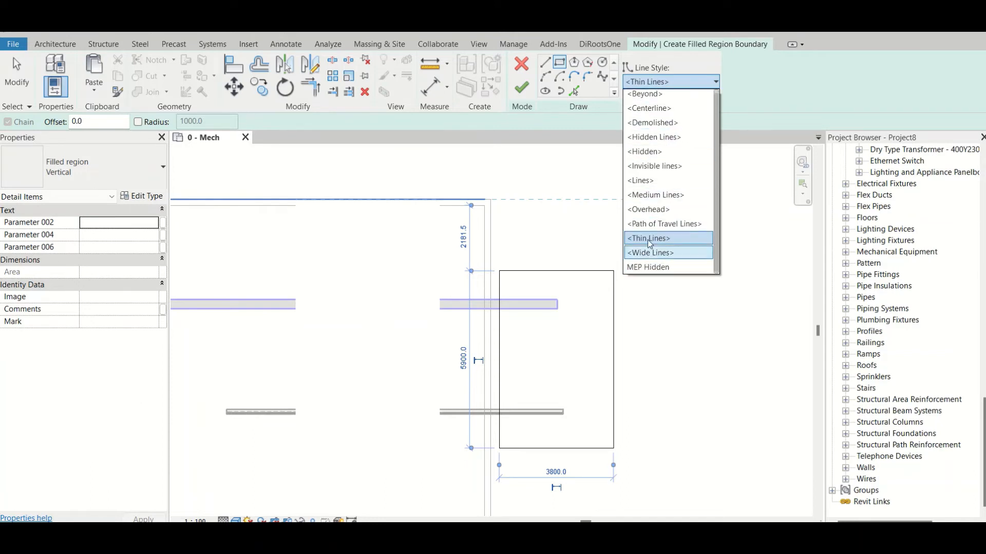
click(523, 91)
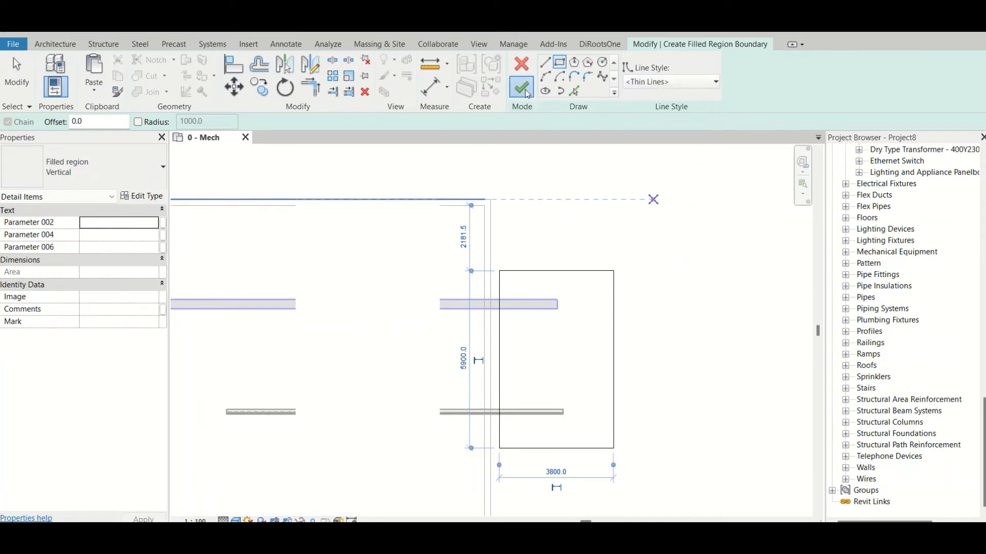
click(527, 94)
click(660, 379)
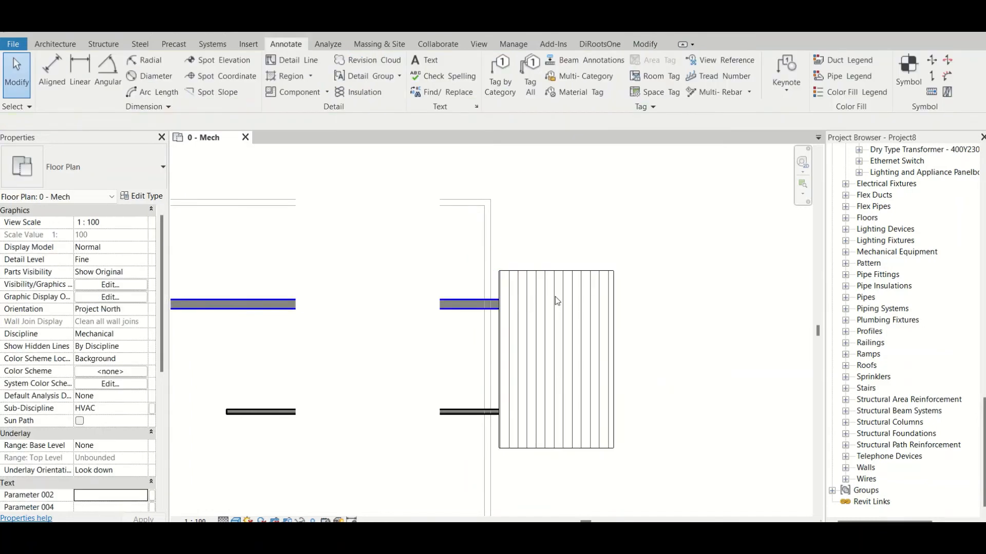
Step: Turn off Masking in the type properties of the Vertical filled region outside the east wall
scroll(558, 301, up, 3)
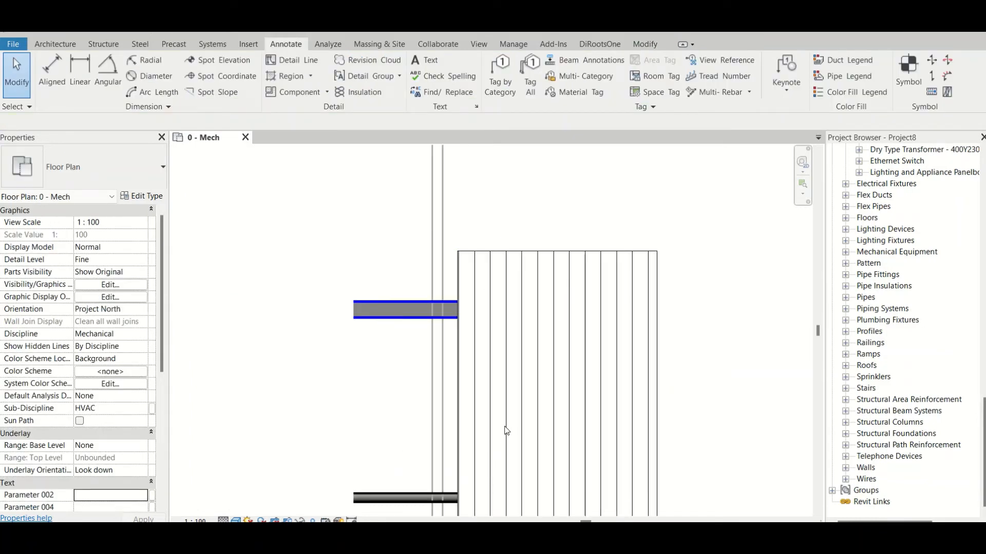
scroll(487, 388, down, 2)
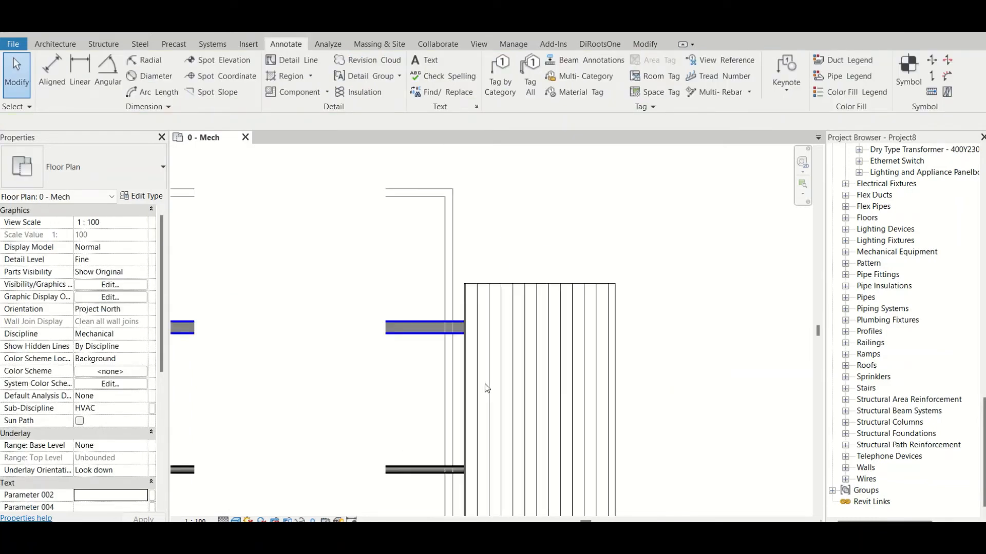
scroll(486, 389, down, 1)
middle_drag(502, 395, 551, 313)
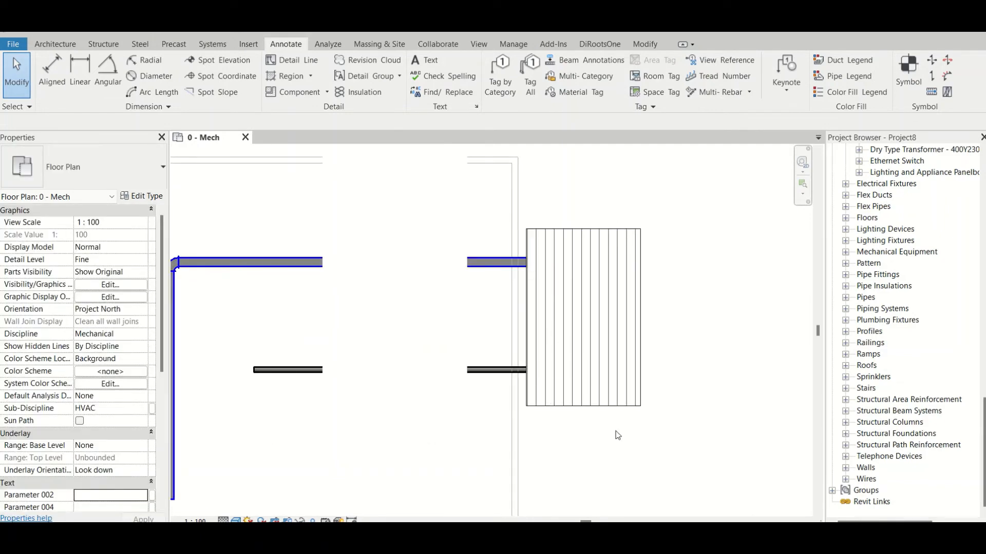
click(639, 316)
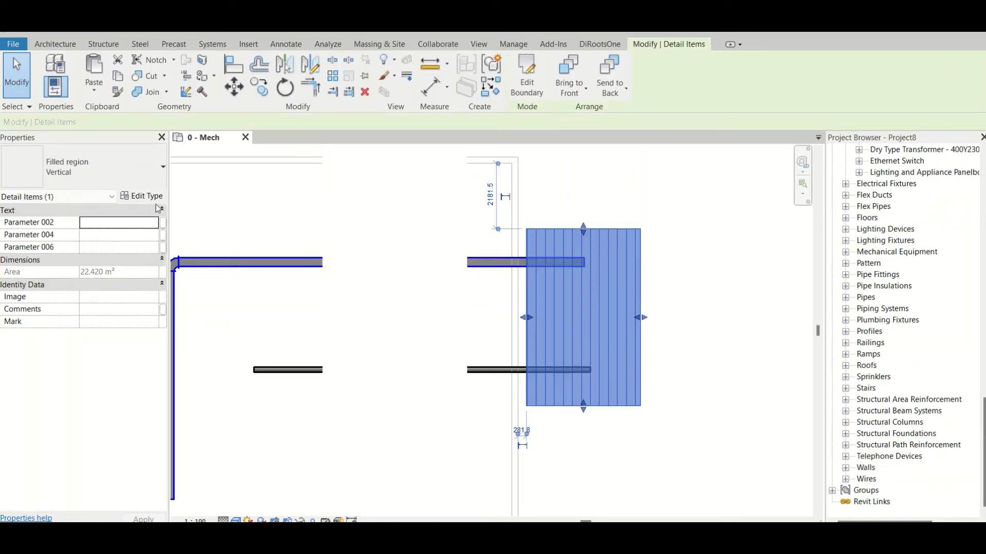
click(142, 196)
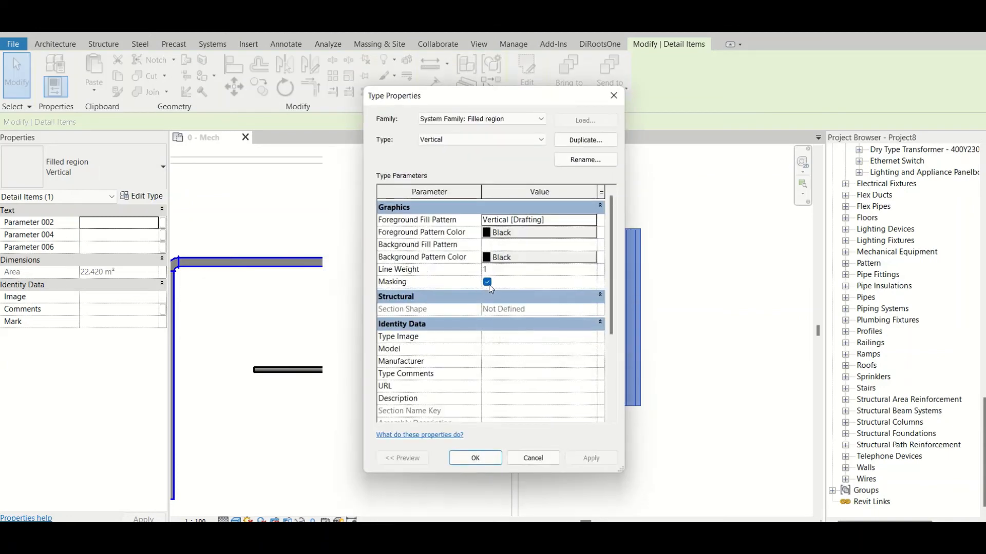
click(487, 282)
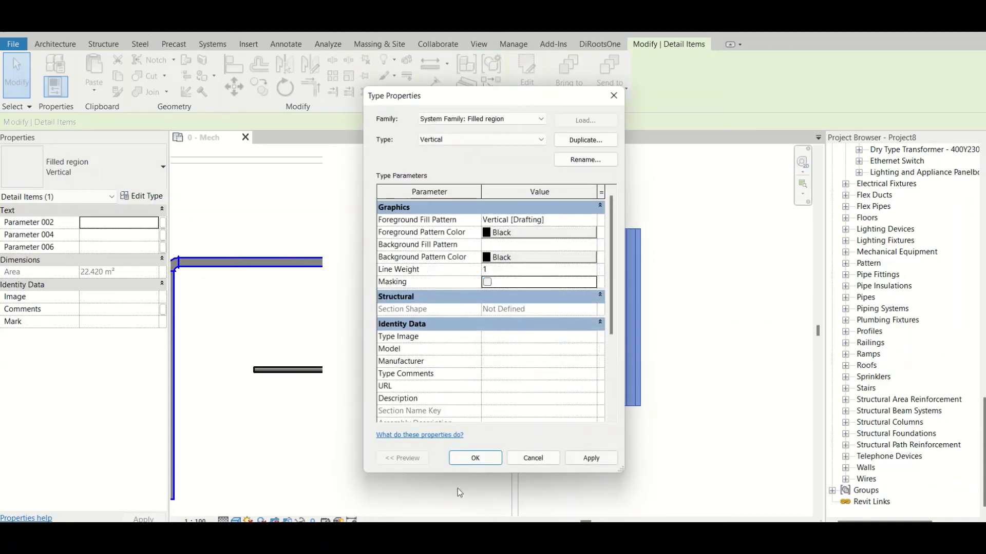
click(475, 458)
click(710, 415)
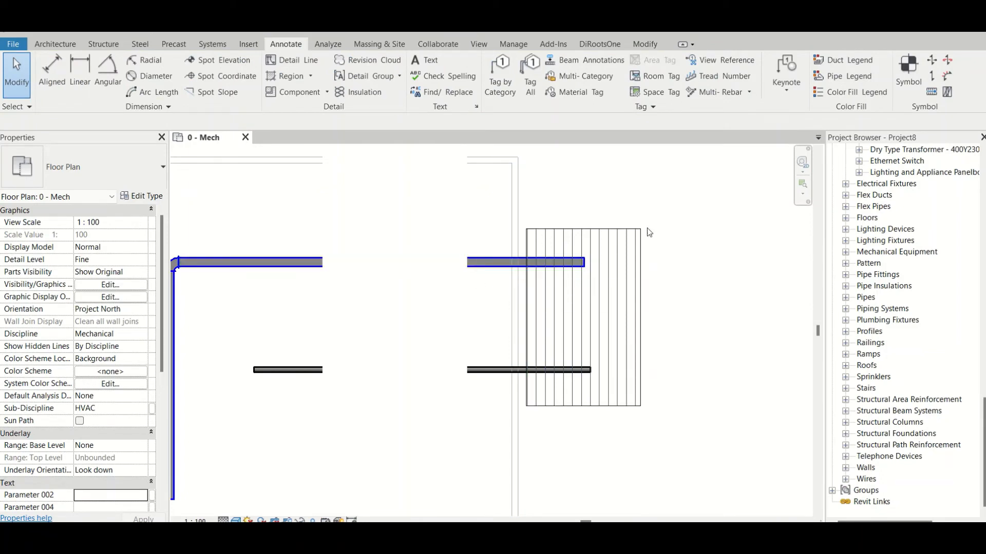
Step: Change the filled region outside the east wall to the Diagonal Crosshatch type
click(639, 370)
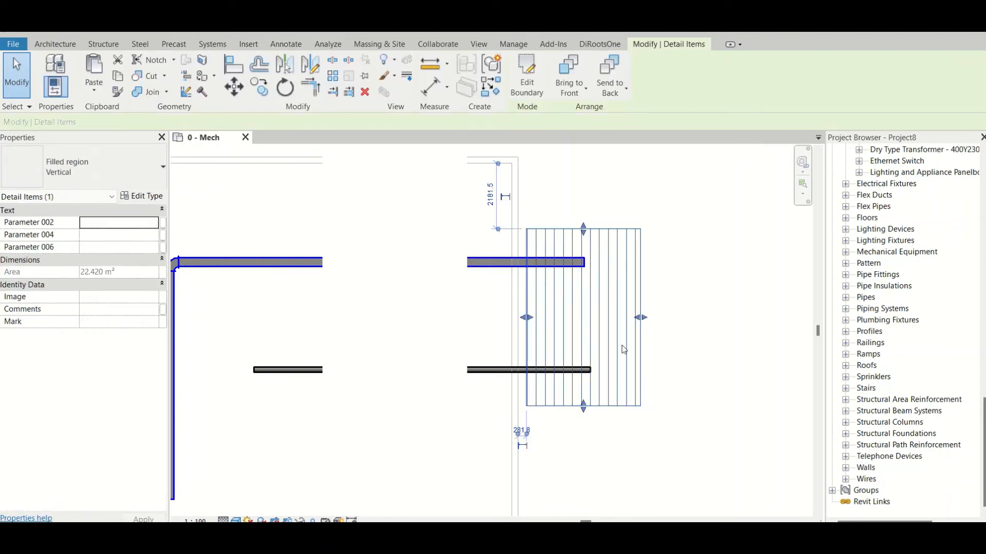
click(104, 187)
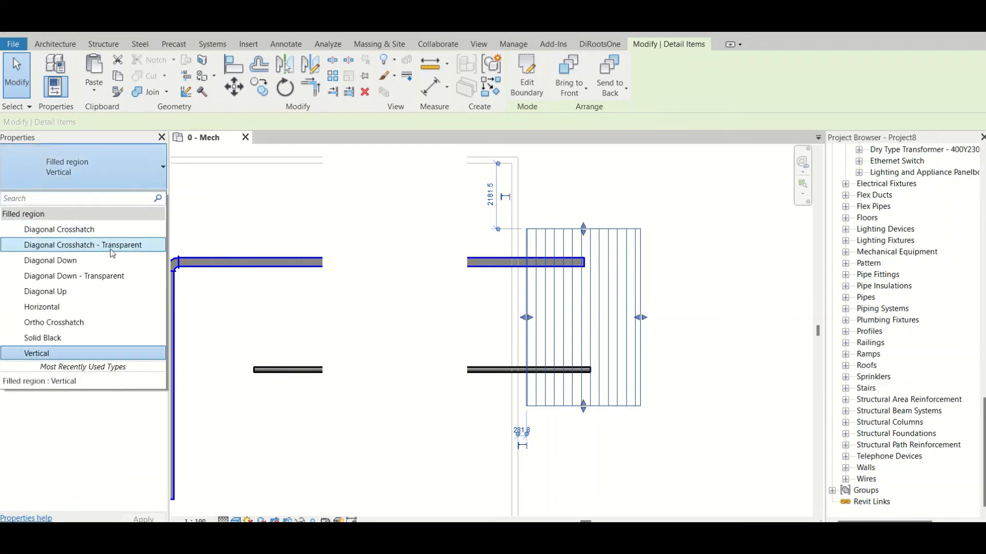
click(87, 230)
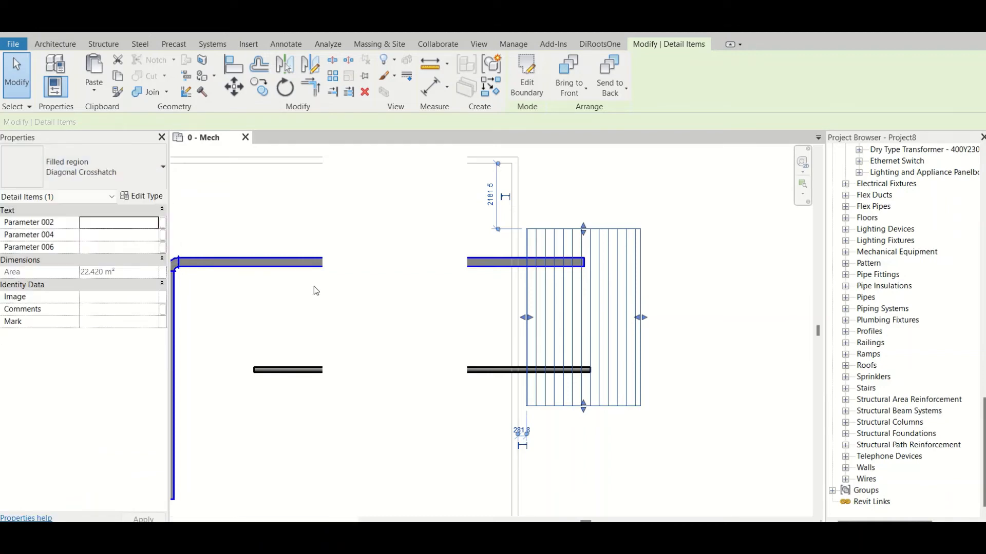
click(673, 391)
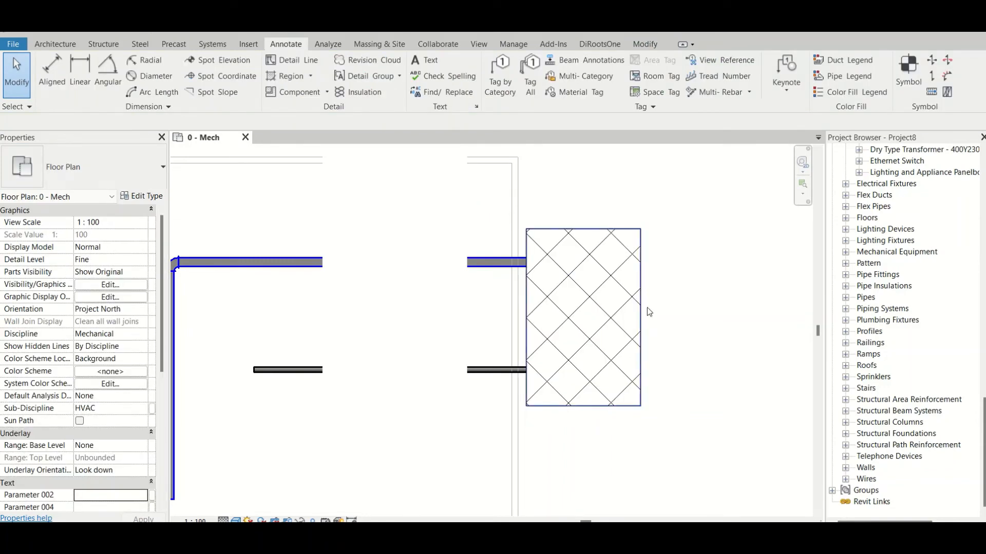
Step: Switch the filled region outside the east wall to the Diagonal Crosshatch - Transparent type
click(641, 320)
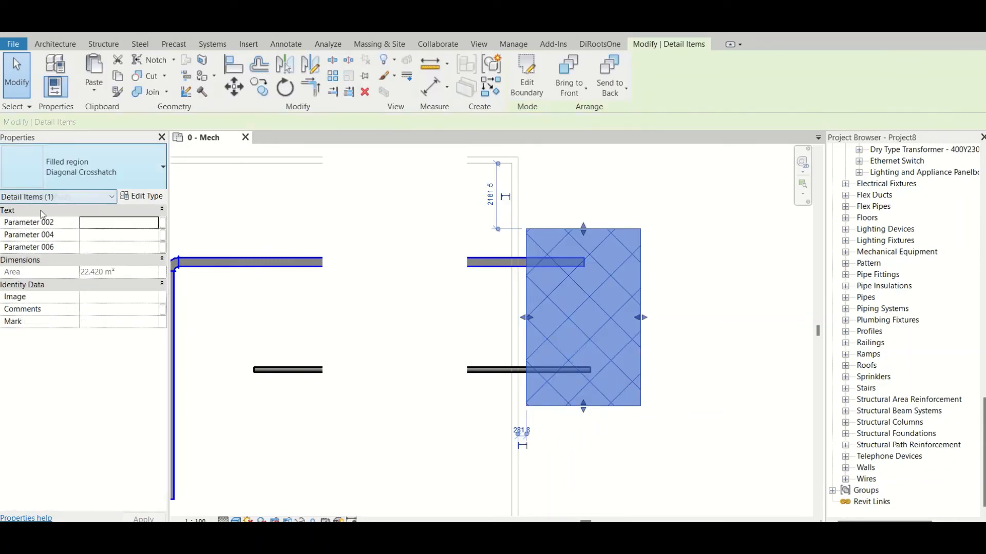
click(102, 167)
click(88, 241)
click(672, 386)
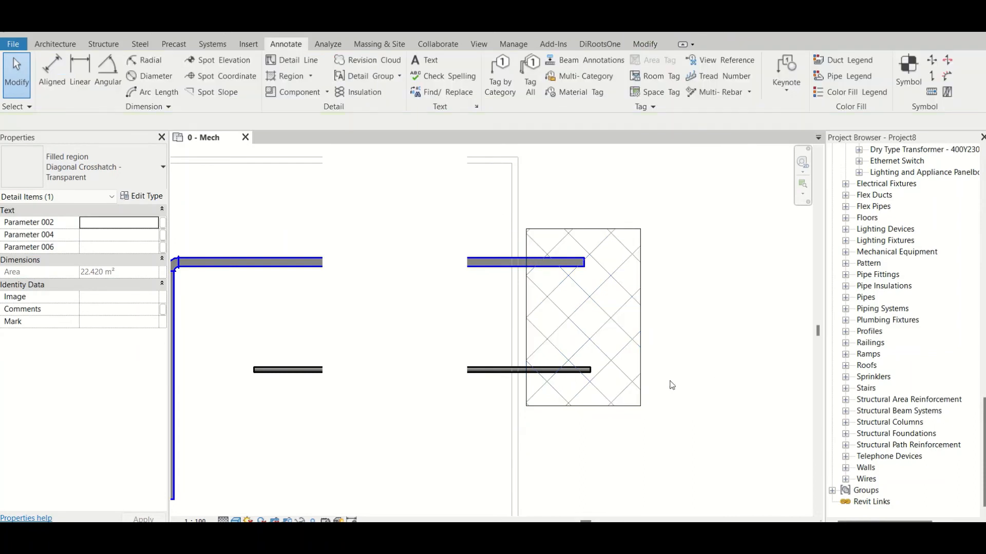
Step: Duplicate the filled region's Diagonal Crosshatch - Transparent type, accepting the suggested name
click(570, 349)
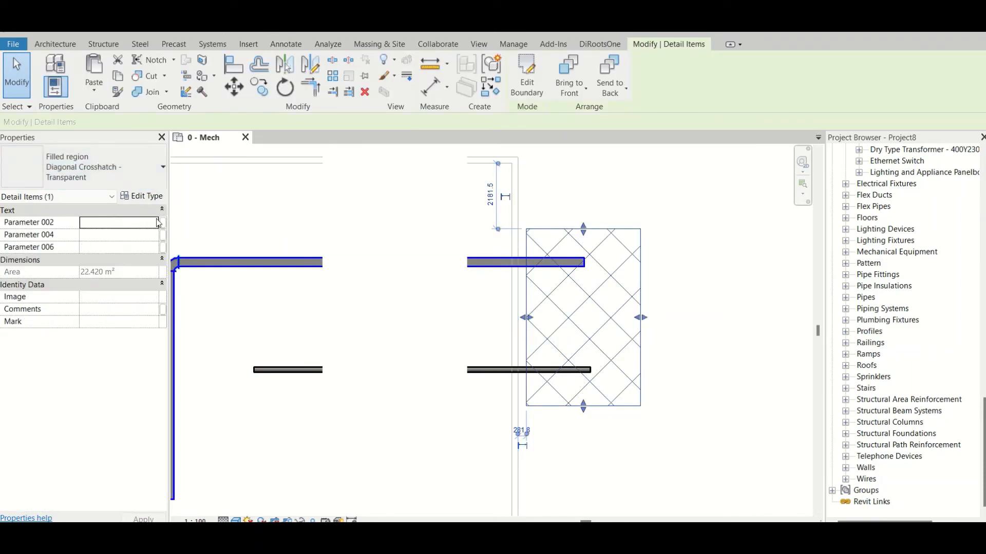
click(86, 174)
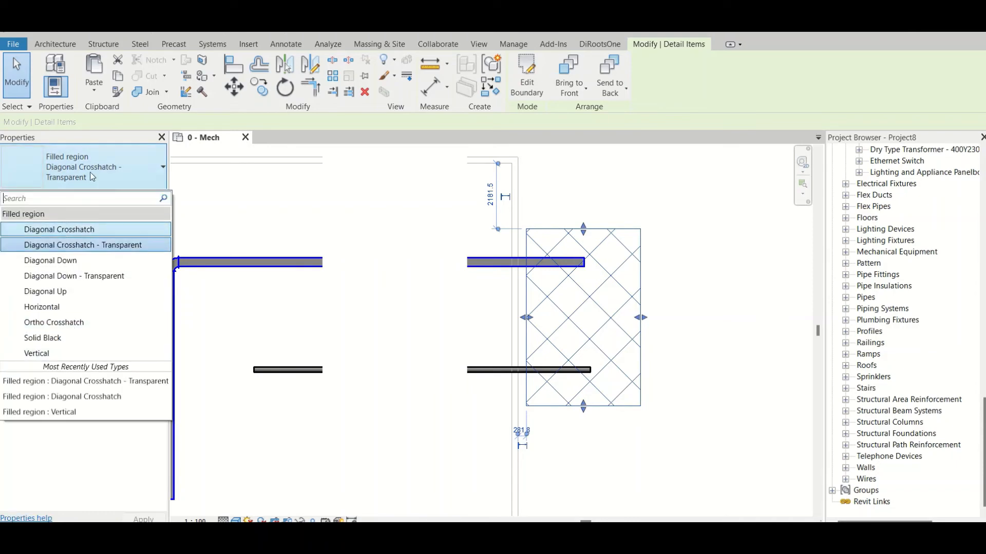
click(140, 187)
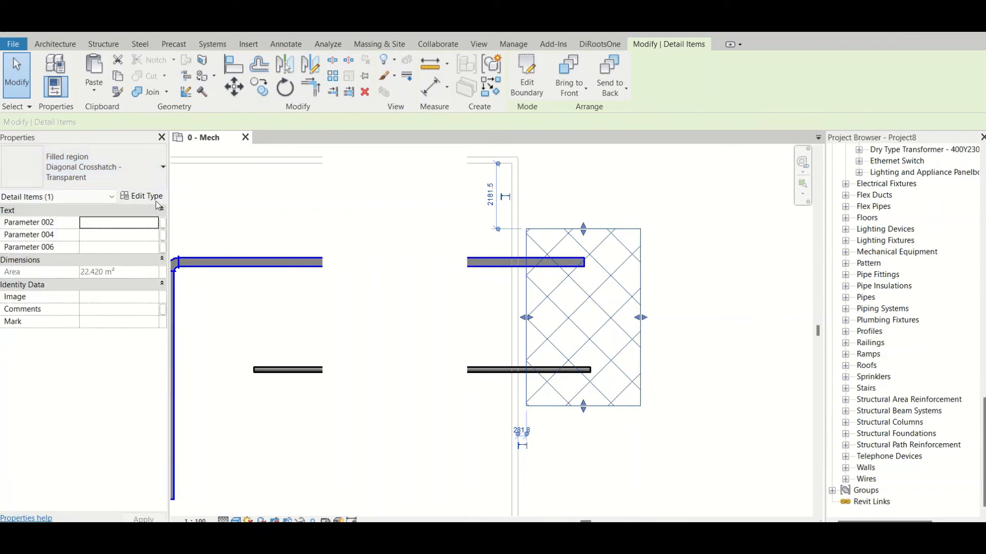
click(154, 200)
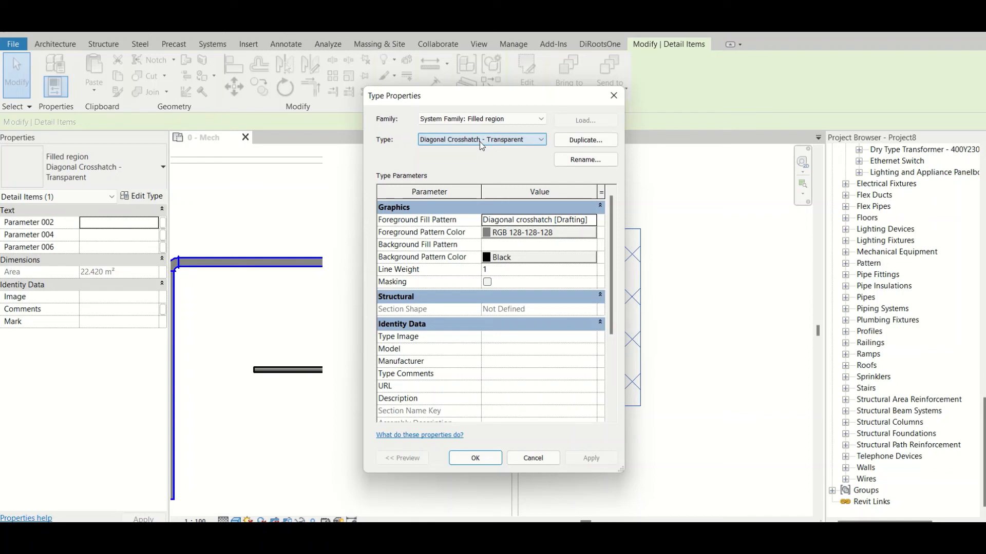
click(584, 140)
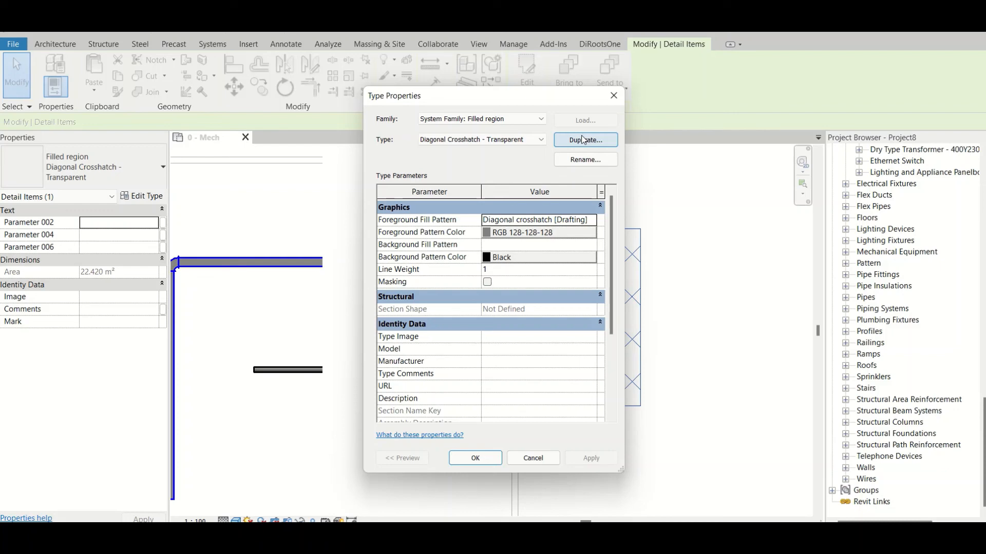
click(584, 140)
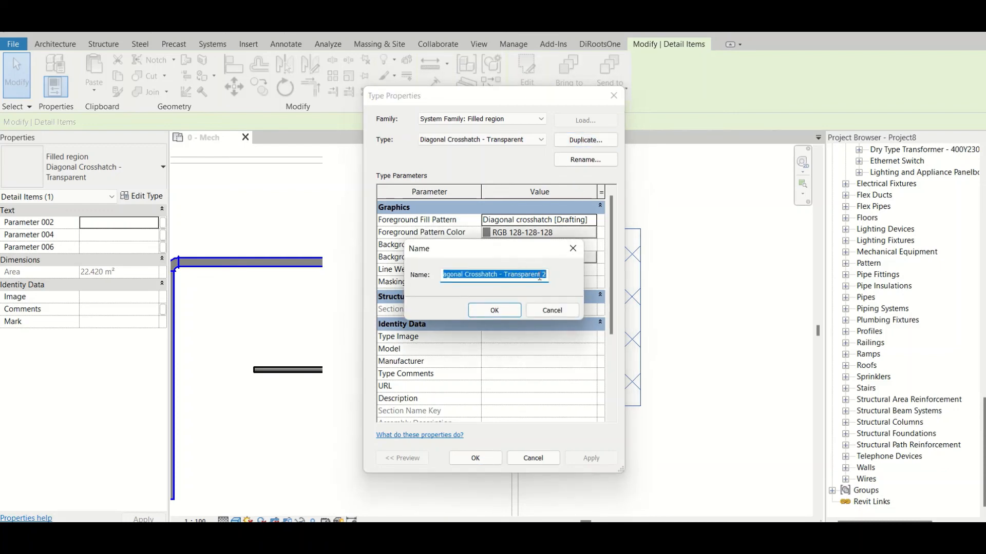
click(495, 311)
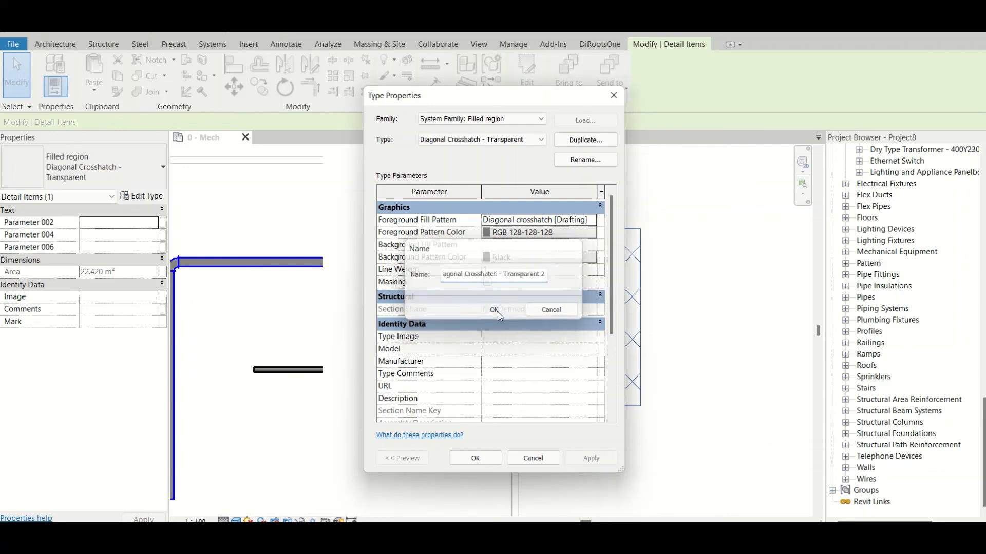
Step: Set the duplicated type's foreground fill pattern to the Sand - Dense drafting pattern and apply it to the filled region
click(586, 220)
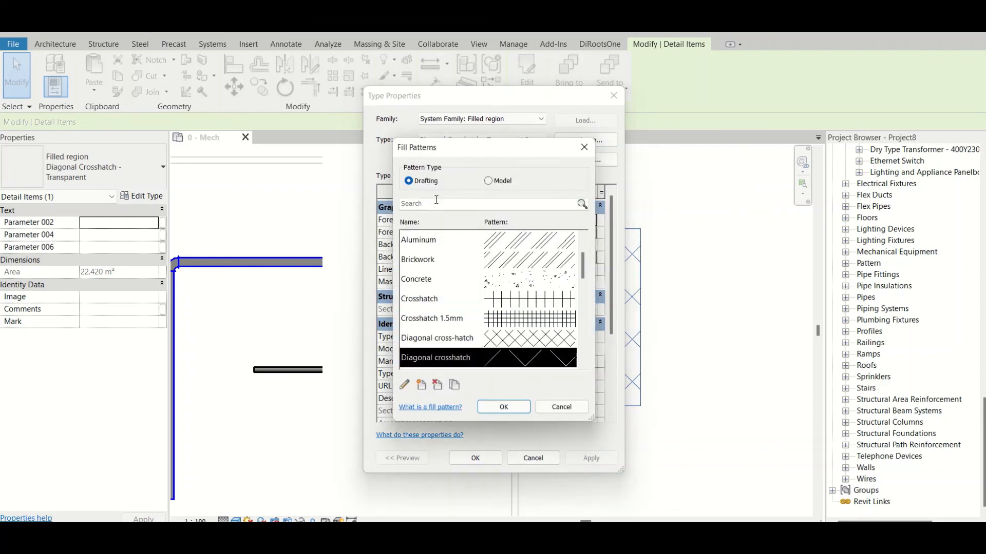
drag(493, 156, 644, 132)
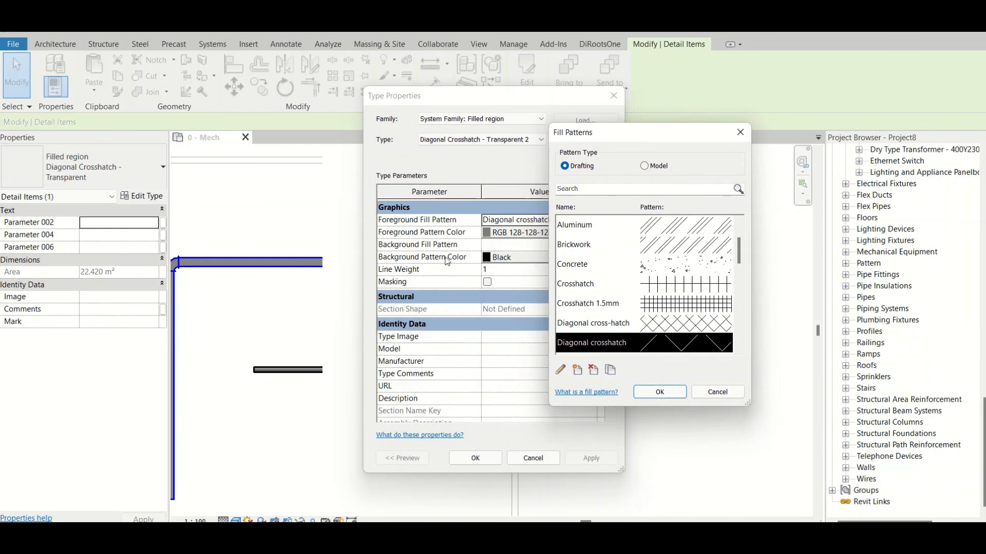
scroll(653, 306, up, 1)
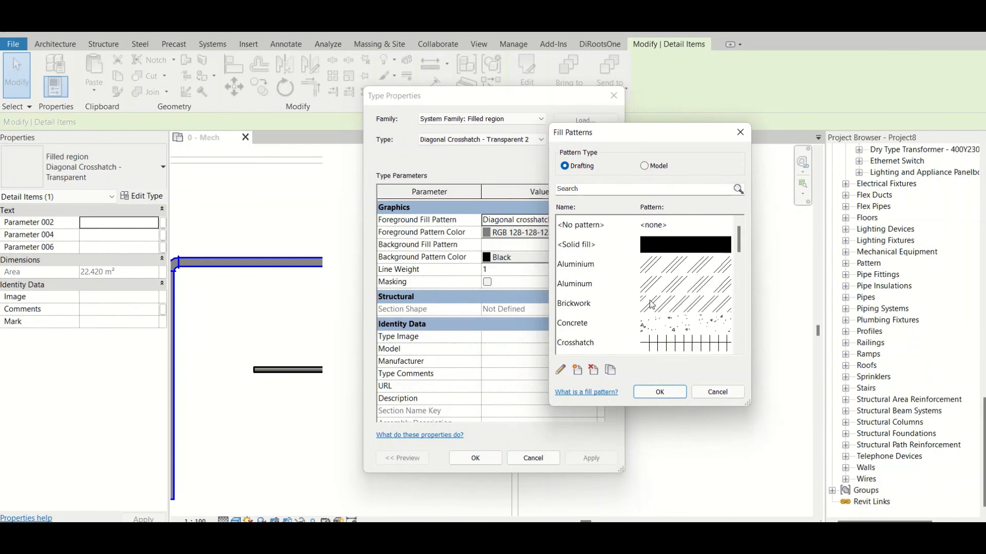
scroll(653, 306, down, 7)
scroll(652, 305, up, 1)
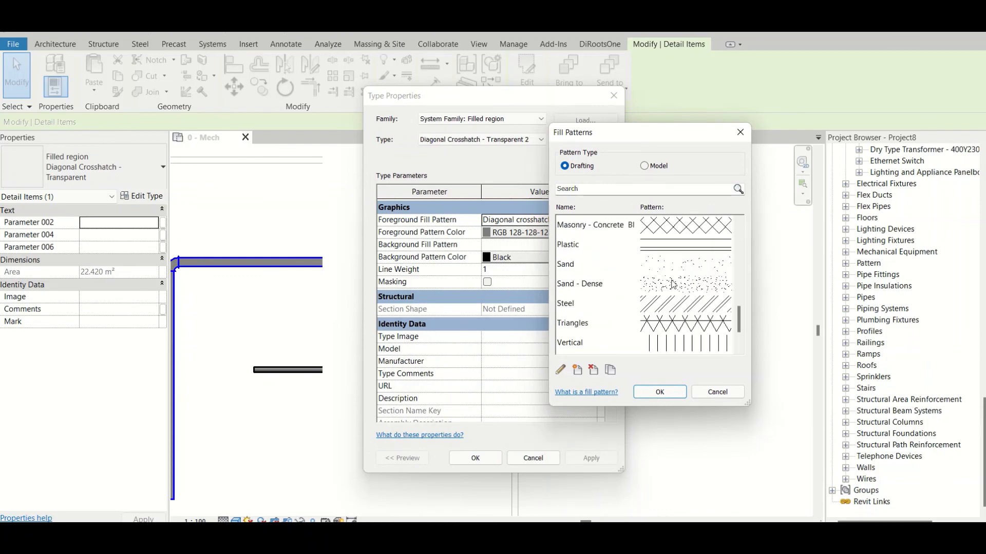
click(662, 288)
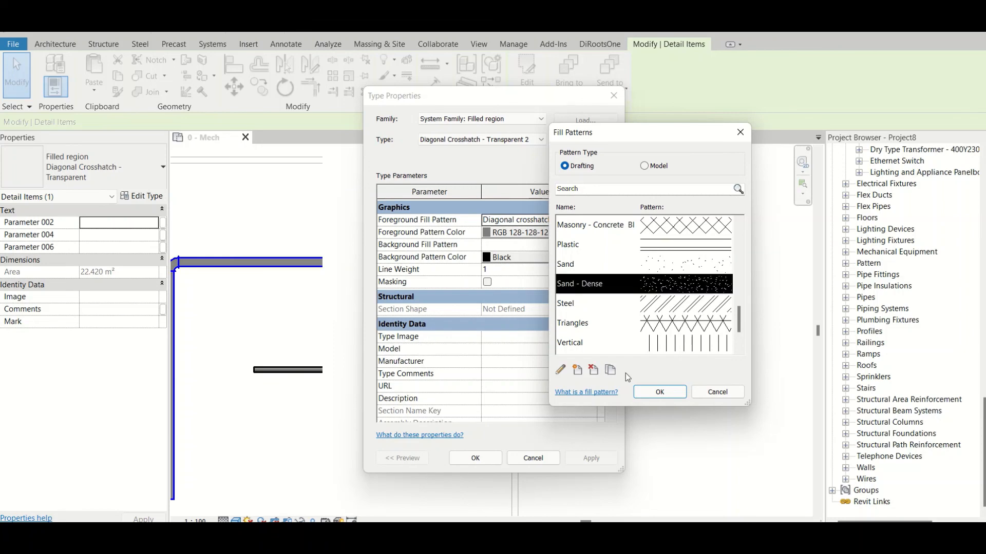
click(670, 392)
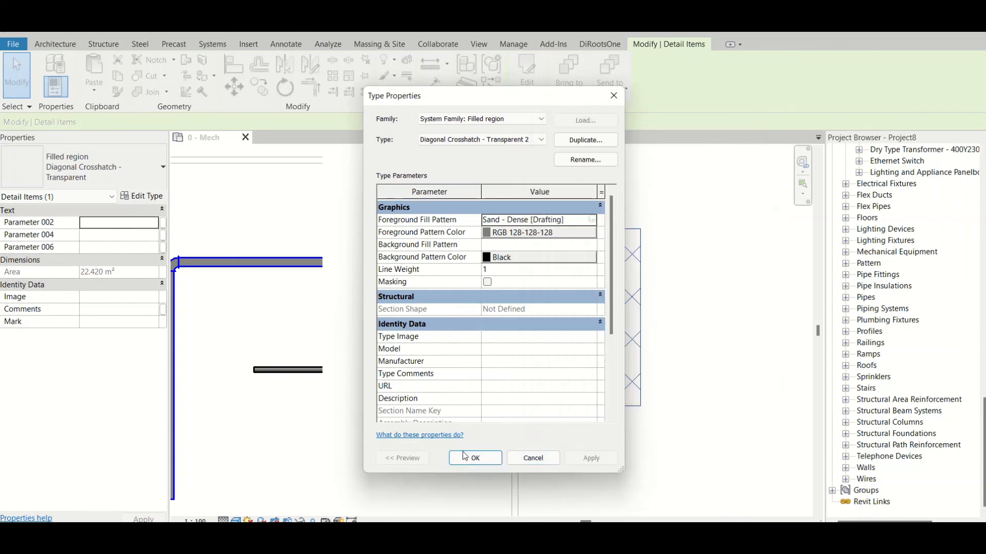
click(477, 458)
click(705, 410)
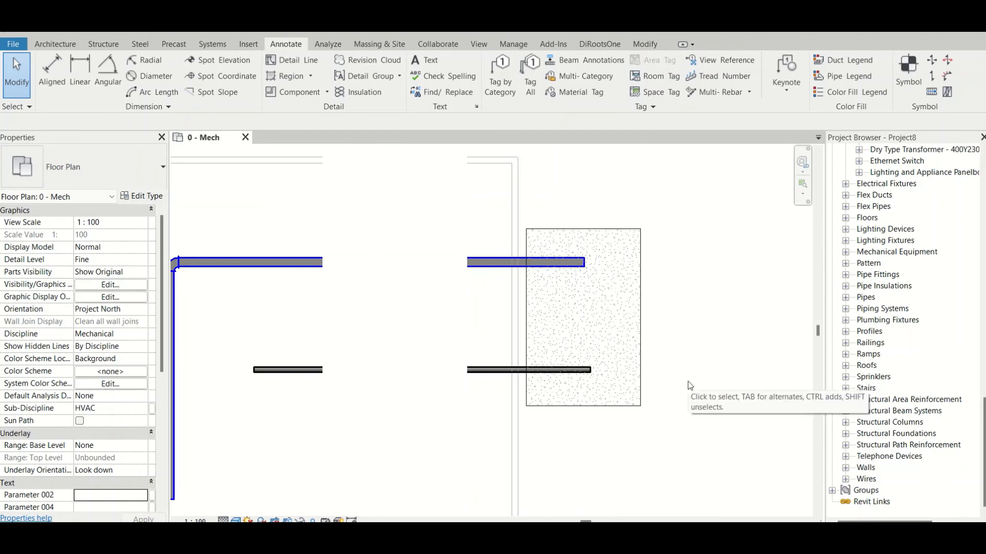
scroll(689, 386, down, 2)
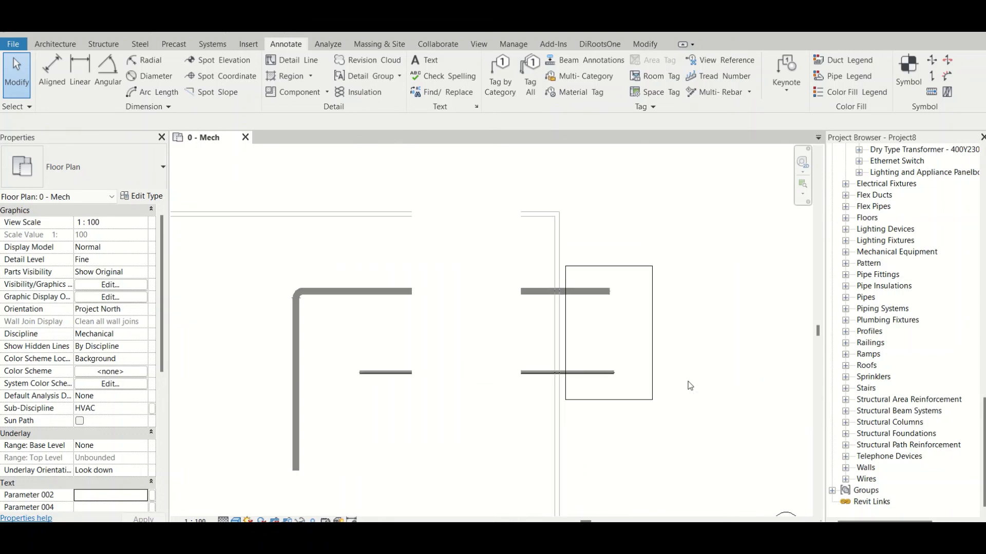
scroll(688, 382, down, 1)
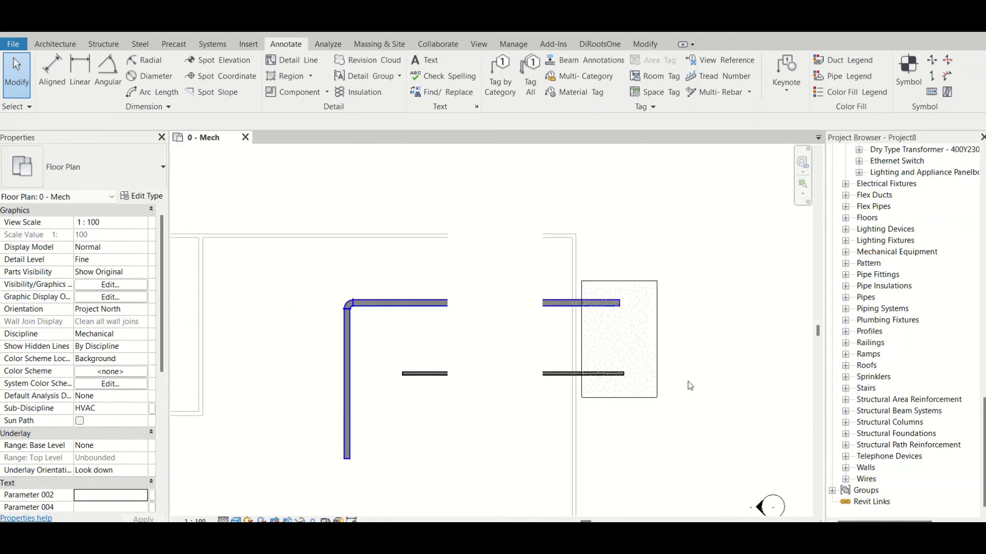
middle_drag(688, 401, 637, 377)
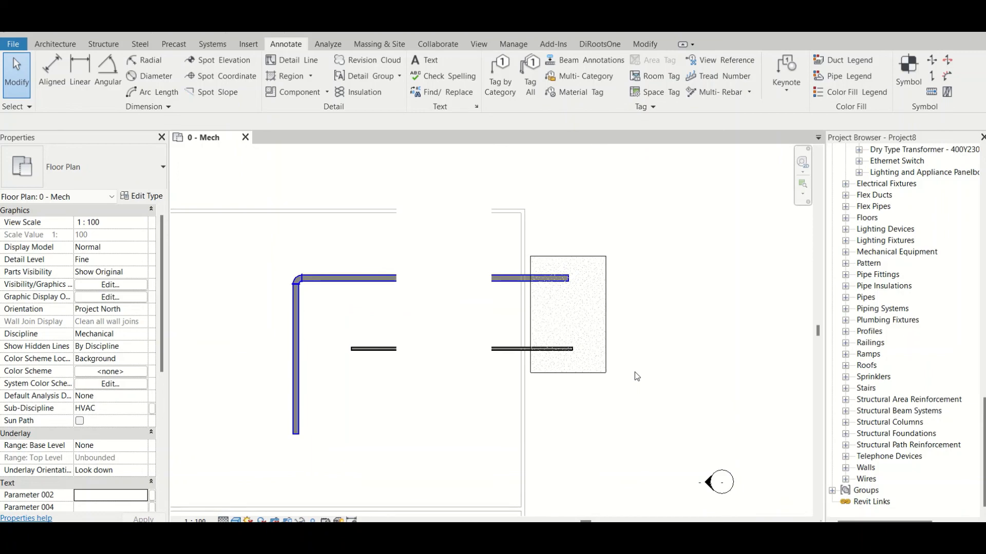